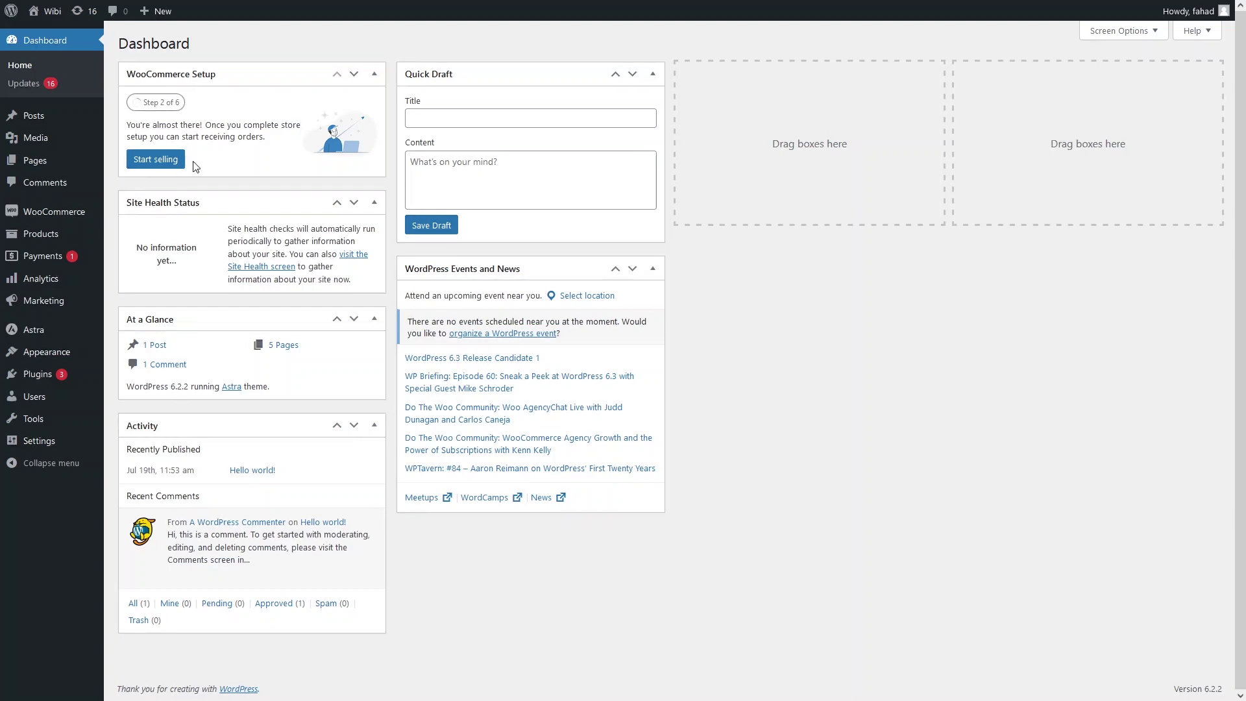
Open Appearance > Themes to list the 16 installed themes, with Astra active.
{"action": "mouse_move", "coordinate": [45, 351]}
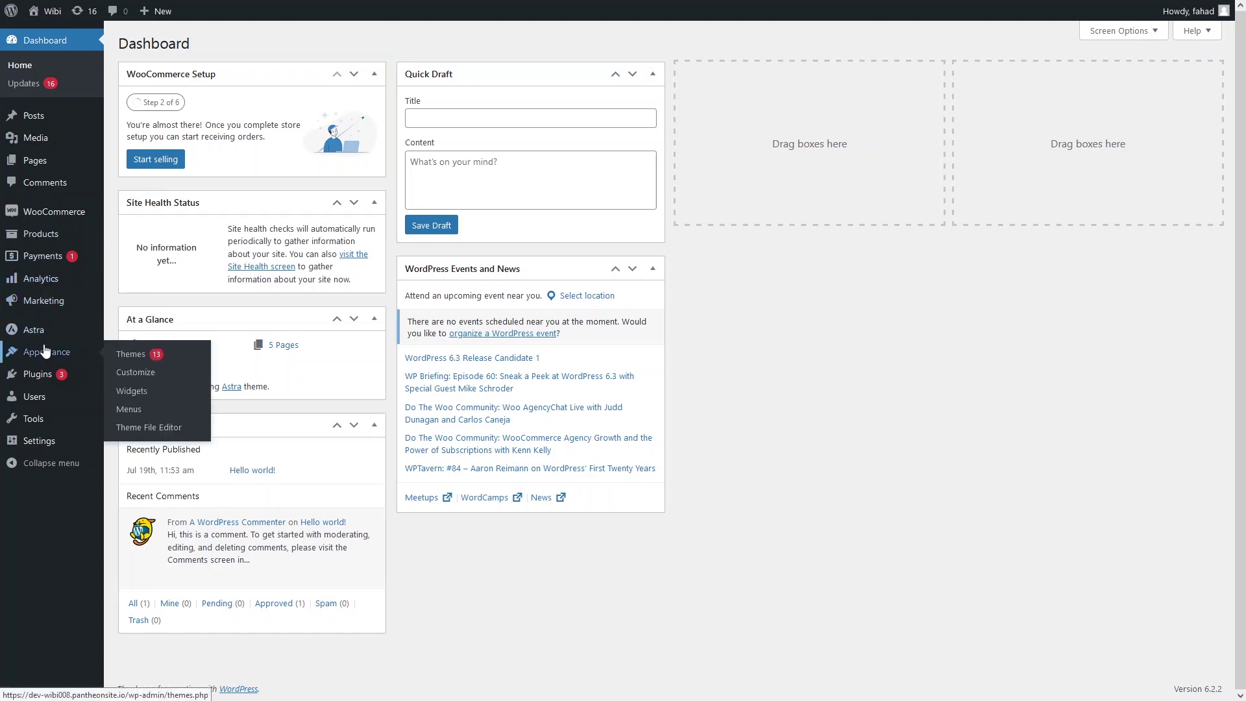
{"action": "left_click", "coordinate": [131, 359]}
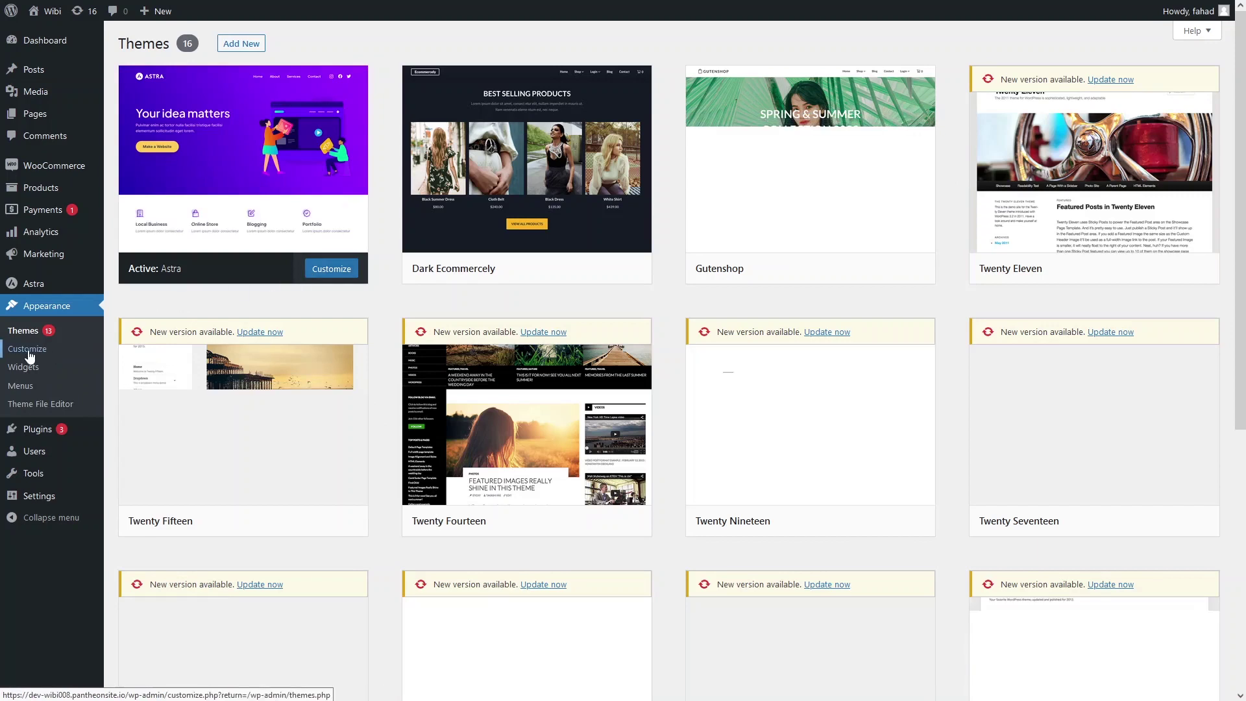
Open the Copyright element in the Astra Customizer's Footer Builder.
{"action": "left_click", "coordinate": [27, 349]}
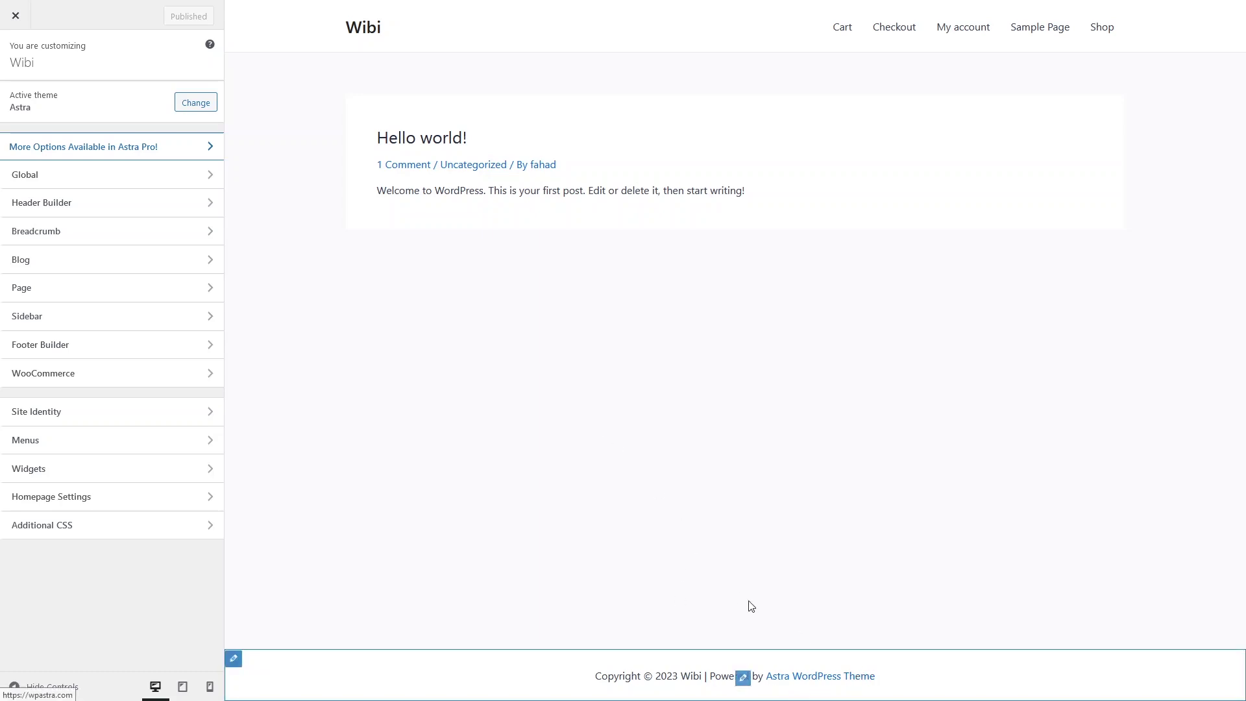
{"action": "left_click", "coordinate": [121, 351]}
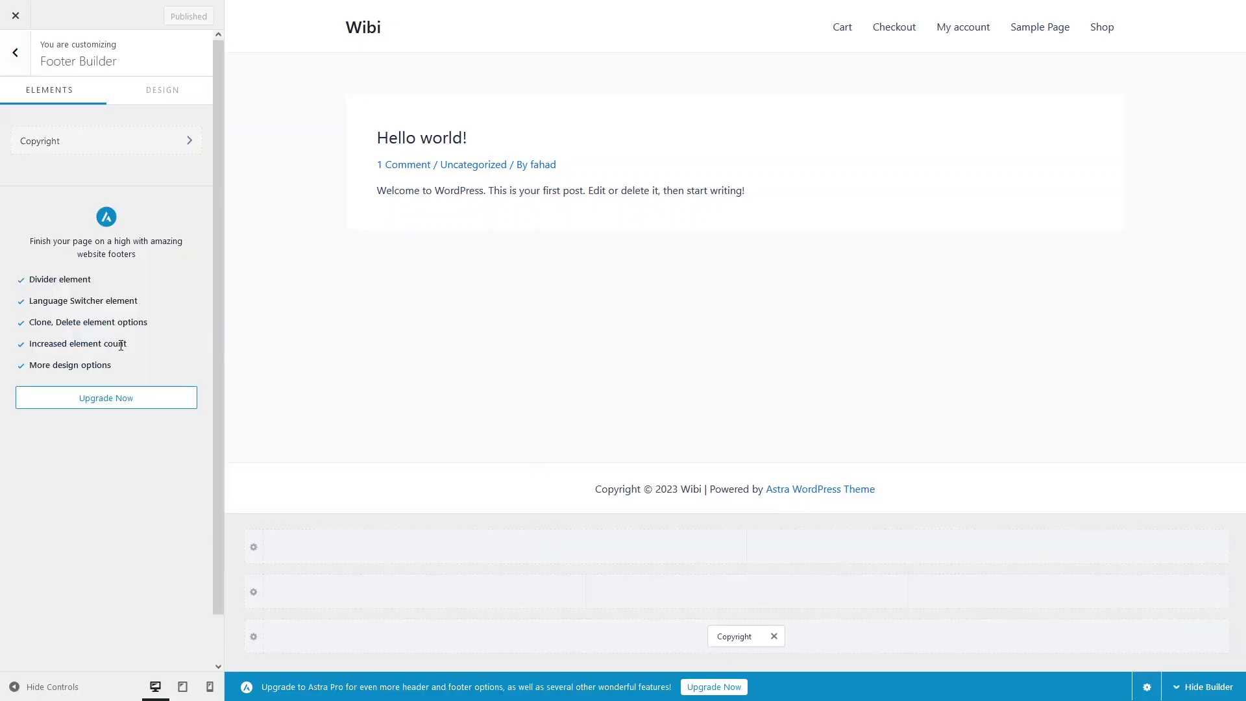
{"action": "left_click", "coordinate": [102, 148]}
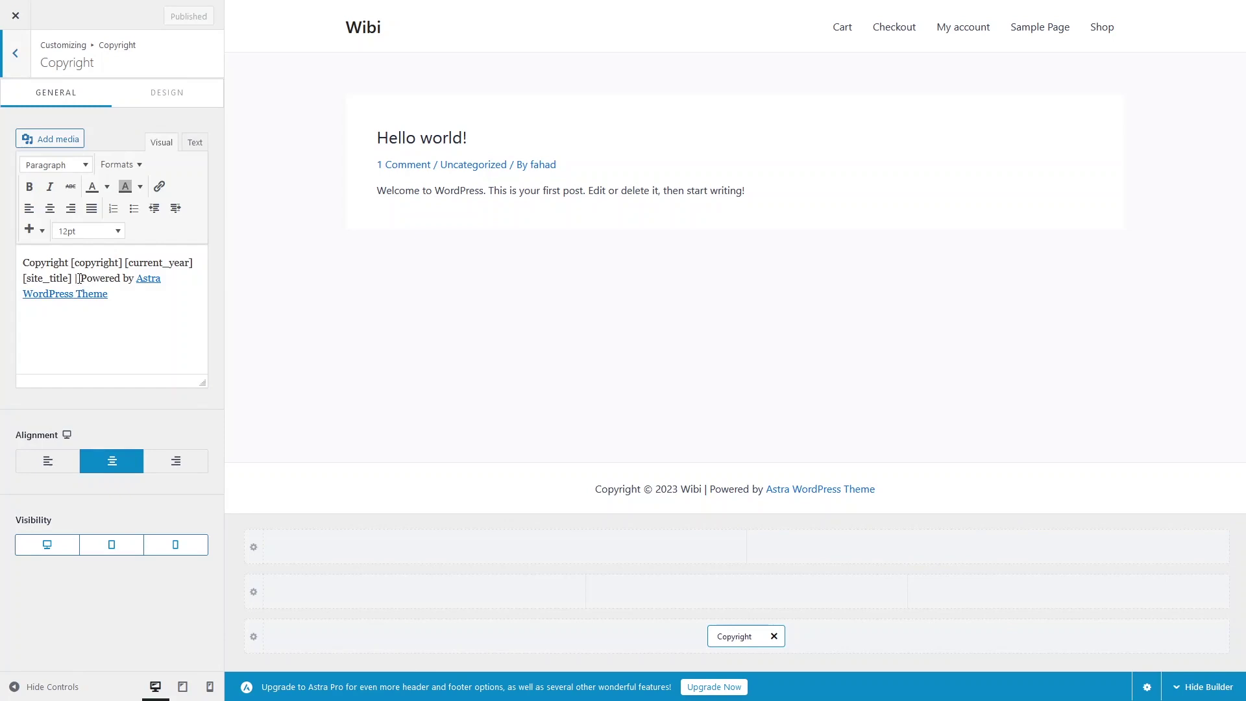
Delete the 'Powered by Astra WordPress Theme' credit and its '|' separator, then publish.
{"action": "left_click_drag", "start_coordinate": [78, 278], "coordinate": [125, 290]}
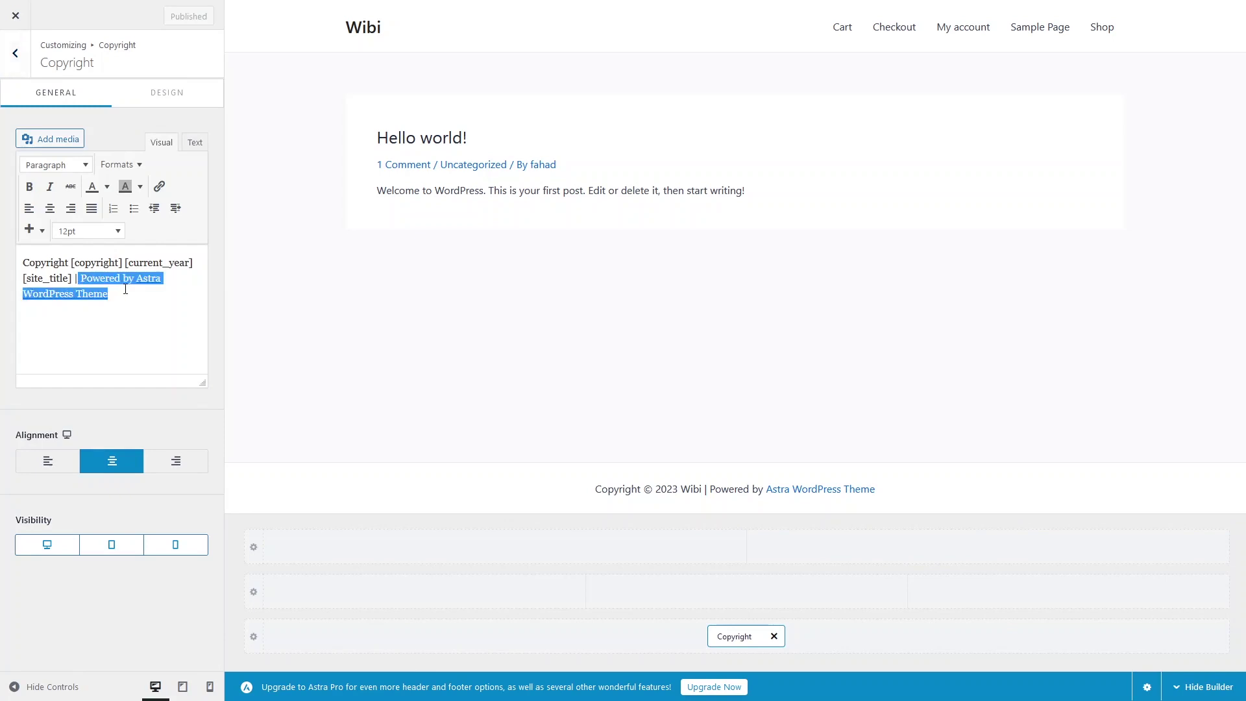
{"action": "key", "text": "BackSpace"}
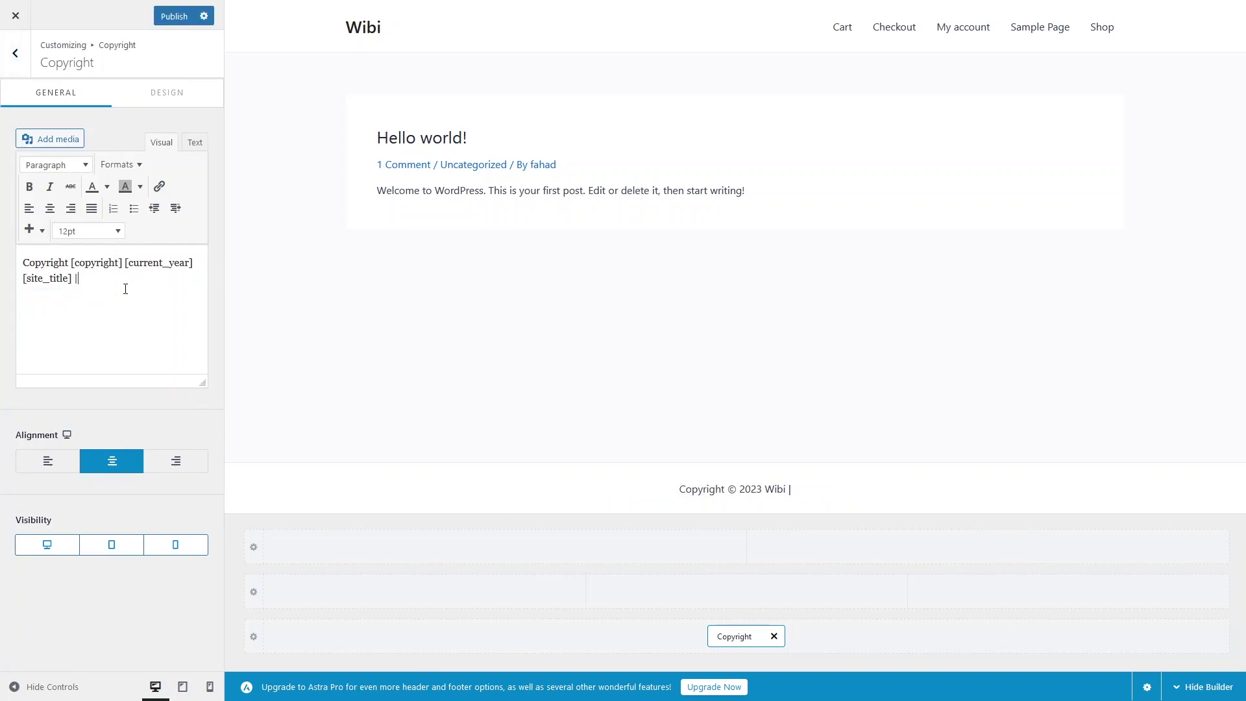
{"action": "key", "text": "BackSpace"}
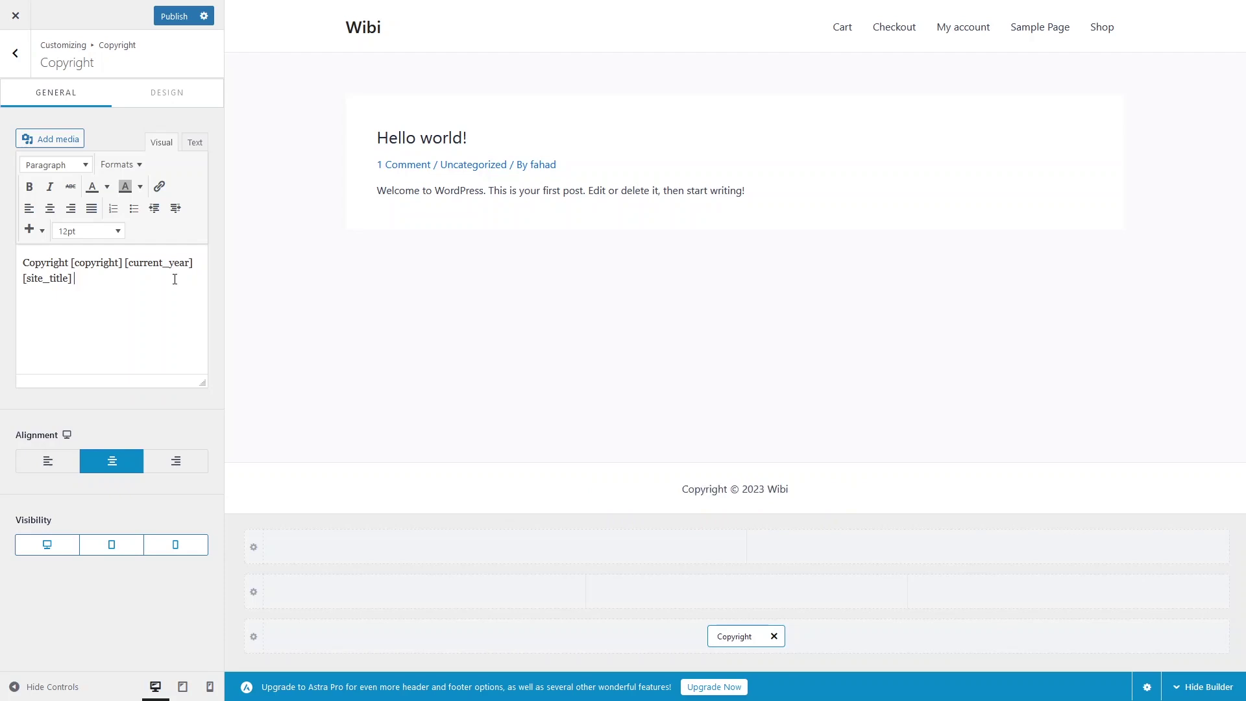
{"action": "left_click", "coordinate": [172, 17]}
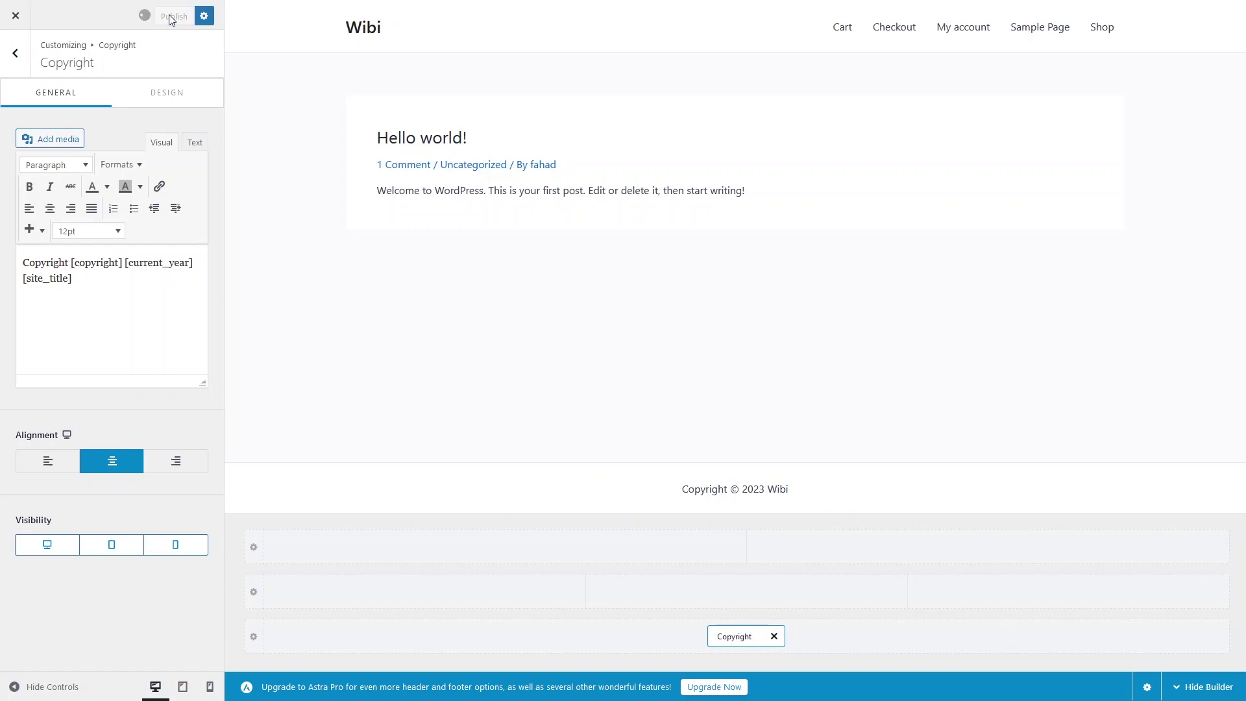
Leave the Customizer and confirm the live footer reads only 'Copyright © 2023 Wibi'.
{"action": "left_click", "coordinate": [26, 24]}
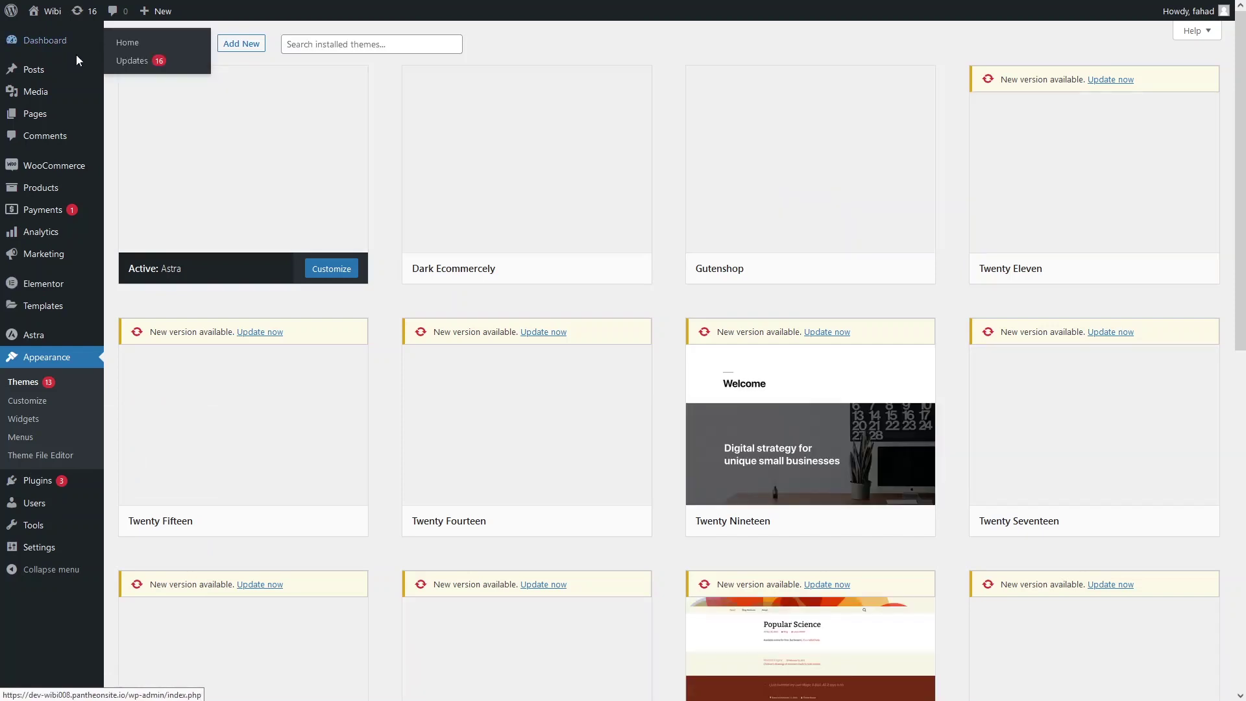
{"action": "mouse_move", "coordinate": [49, 11]}
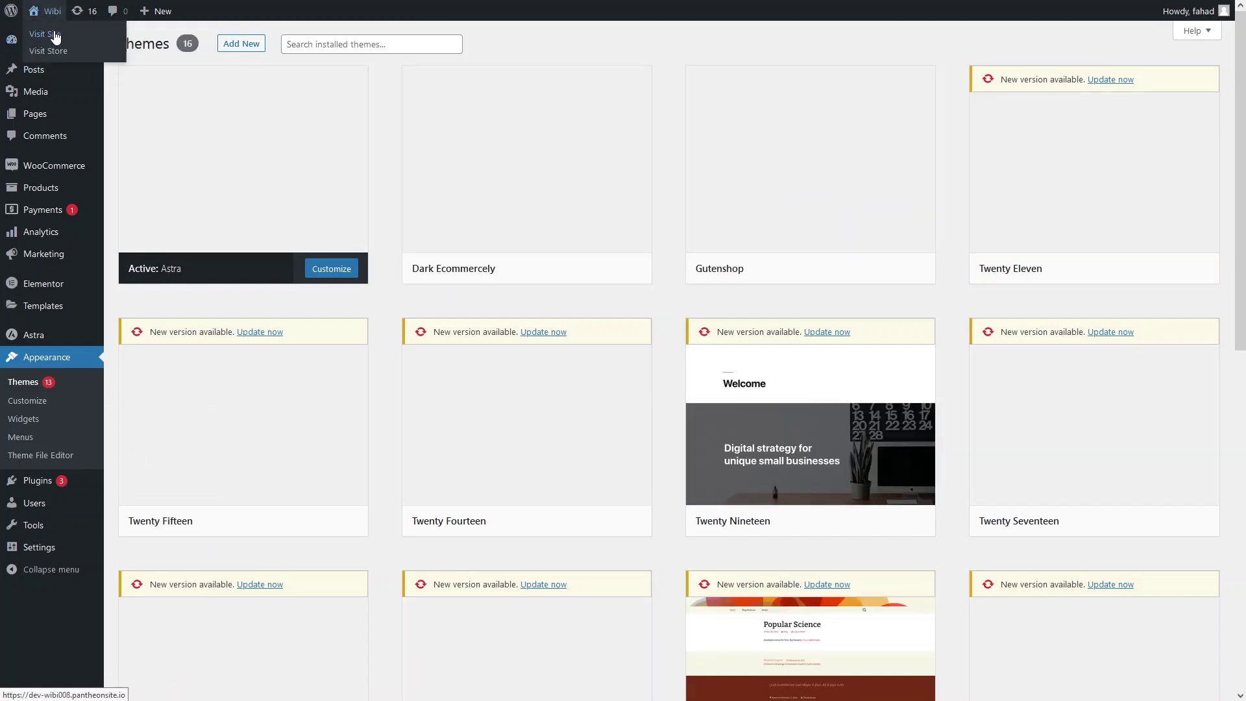
{"action": "middle_click", "coordinate": [55, 37]}
{"action": "left_click", "coordinate": [219, 10]}
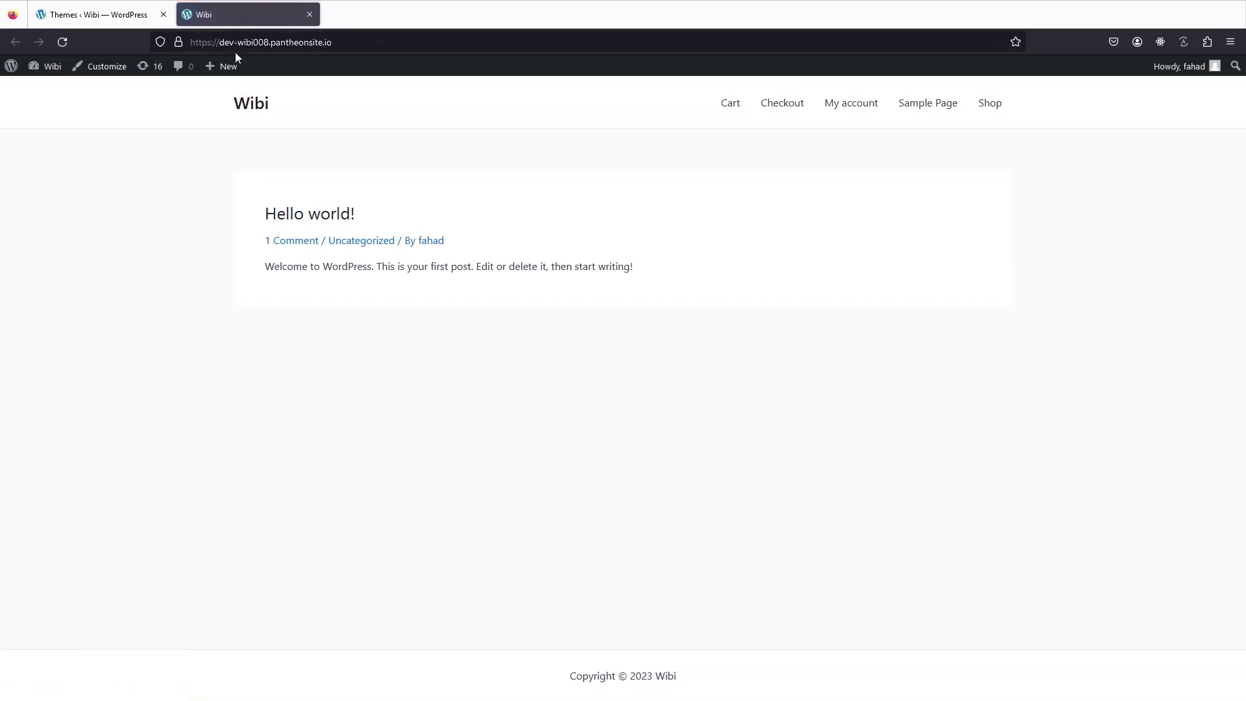
{"action": "key", "text": "F11"}
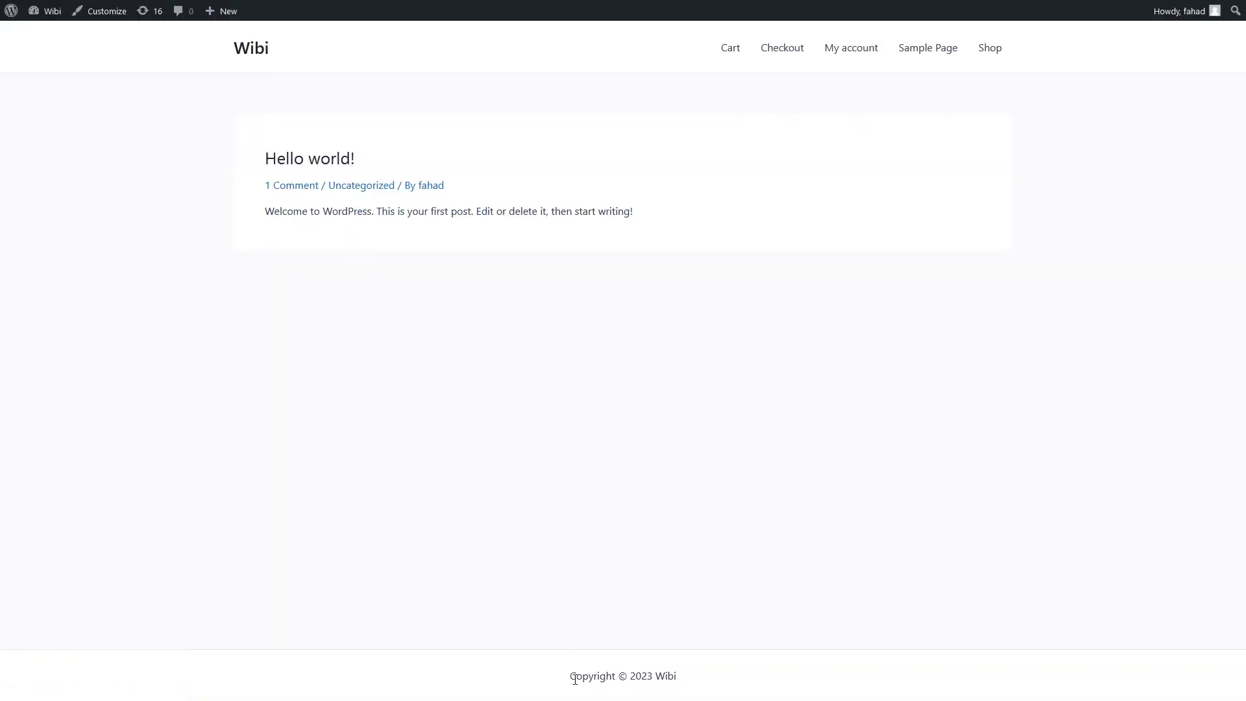
{"action": "left_click_drag", "start_coordinate": [575, 679], "coordinate": [696, 679]}
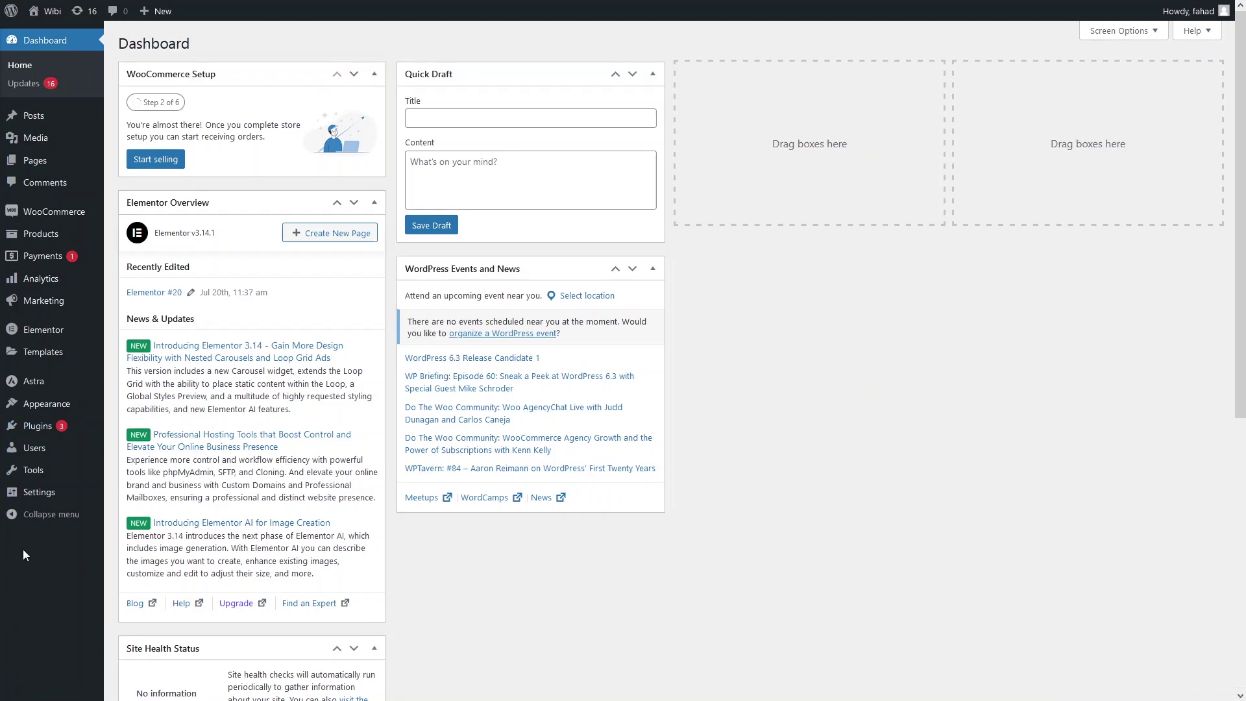
Search plugins for 'visual footer', then install and activate Visual Footer Credit Remover.
{"action": "mouse_move", "coordinate": [45, 435]}
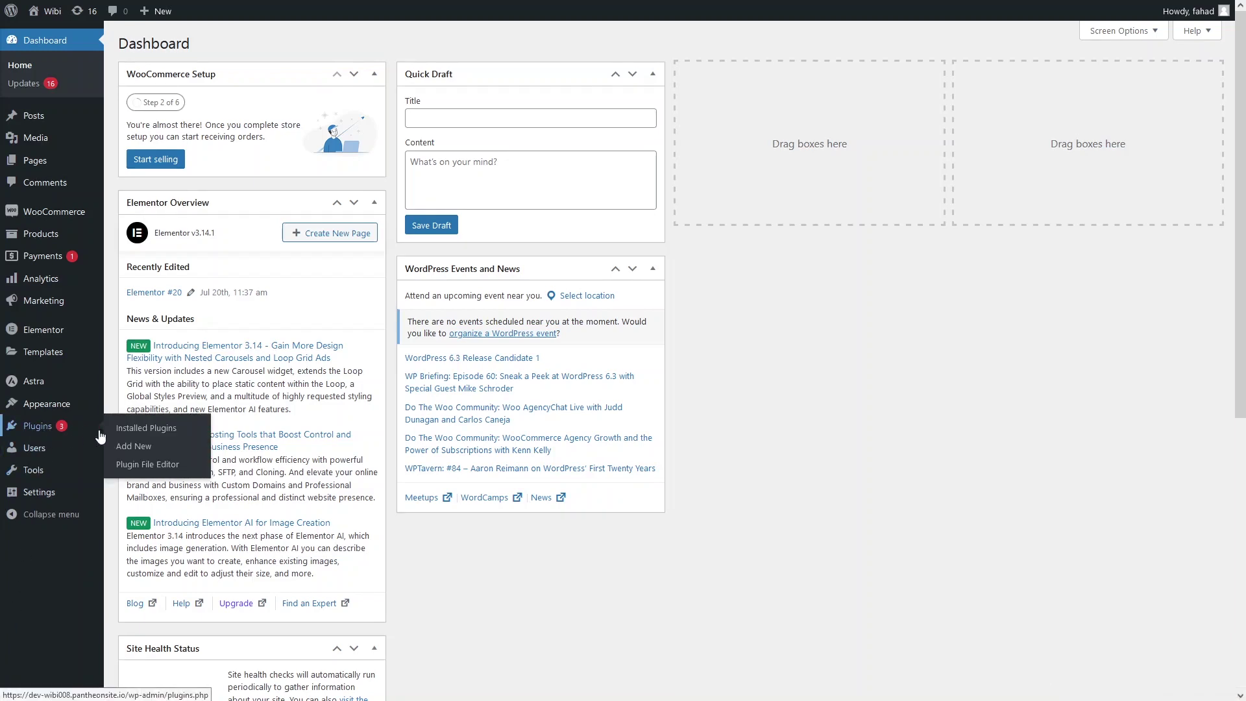
{"action": "left_click", "coordinate": [143, 450]}
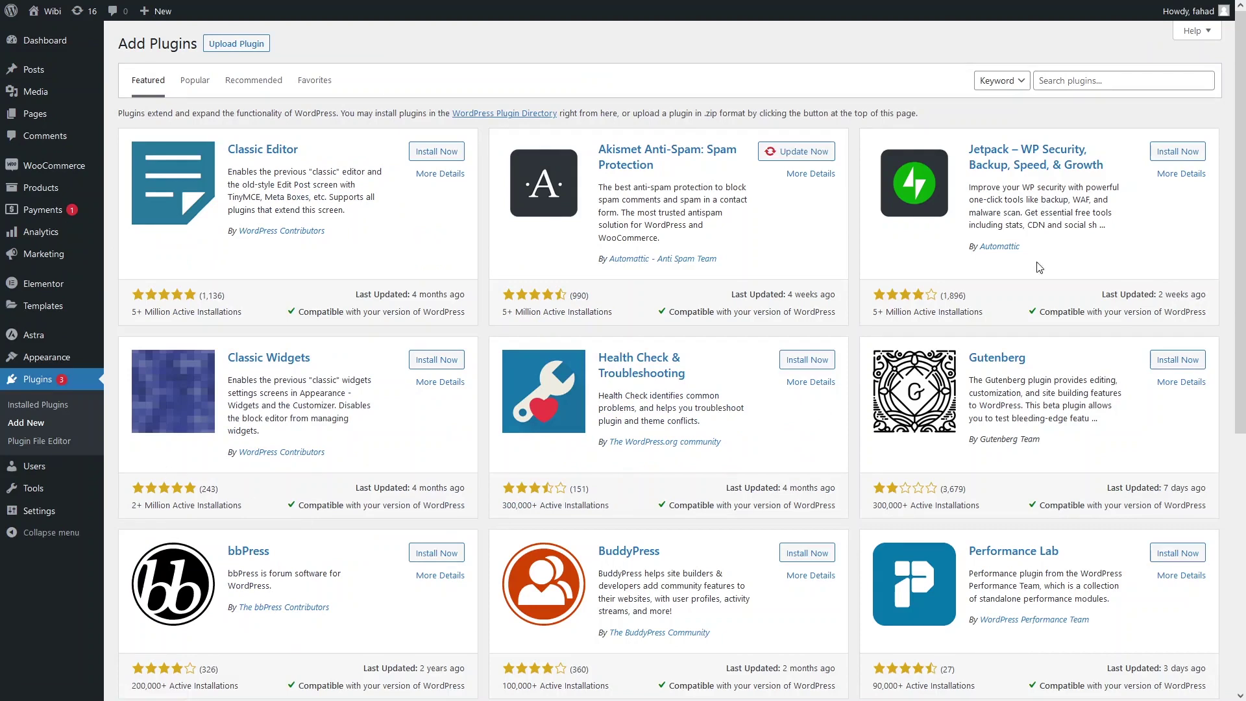
{"action": "left_click", "coordinate": [1077, 80]}
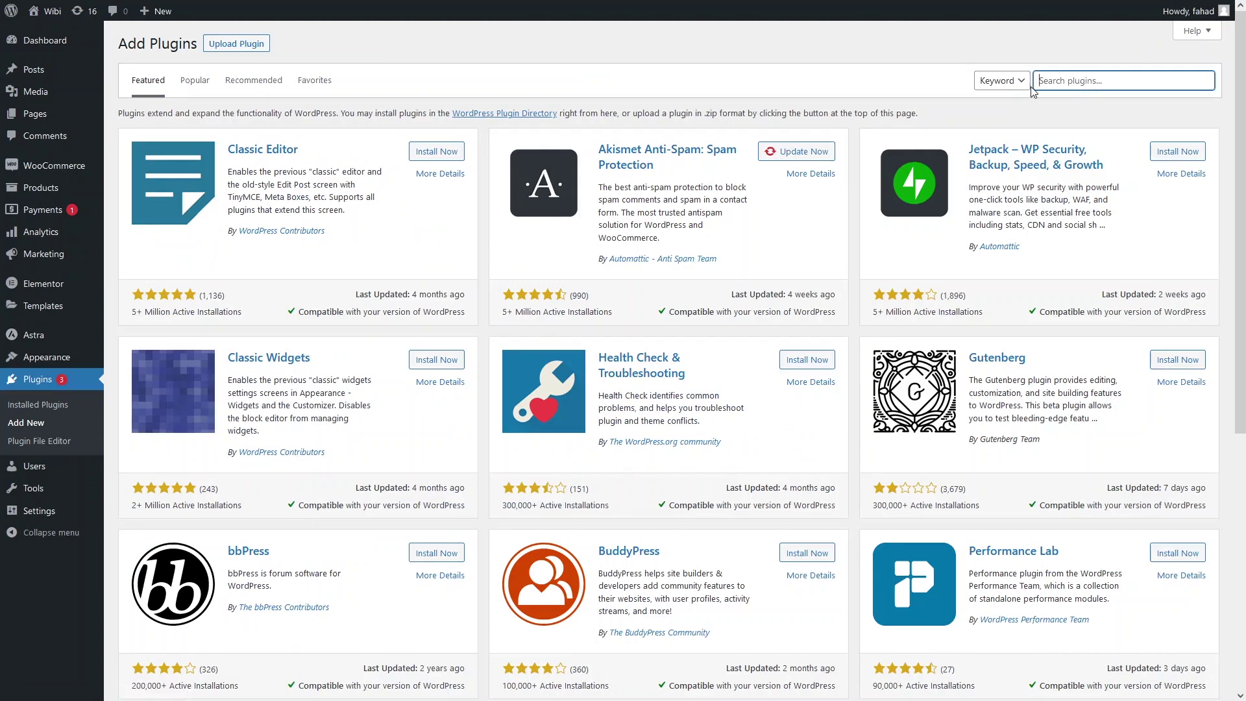
{"action": "type", "text": "vis"}
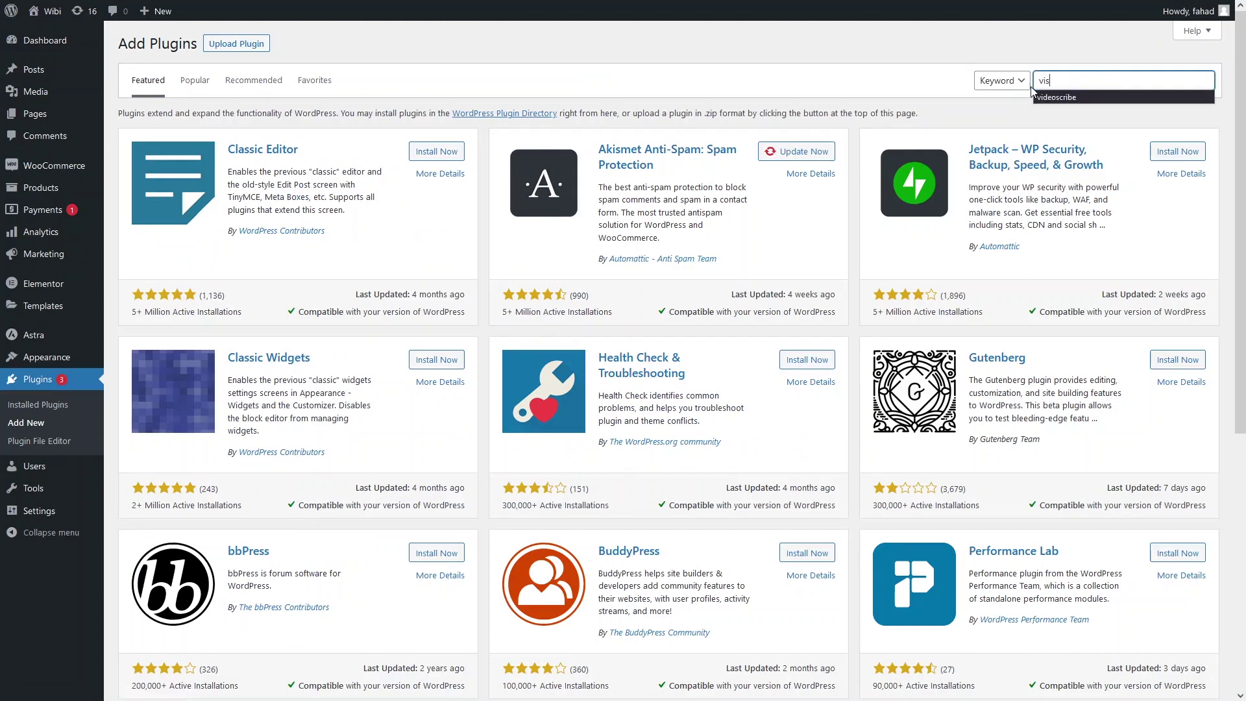
{"action": "type", "text": "ual"}
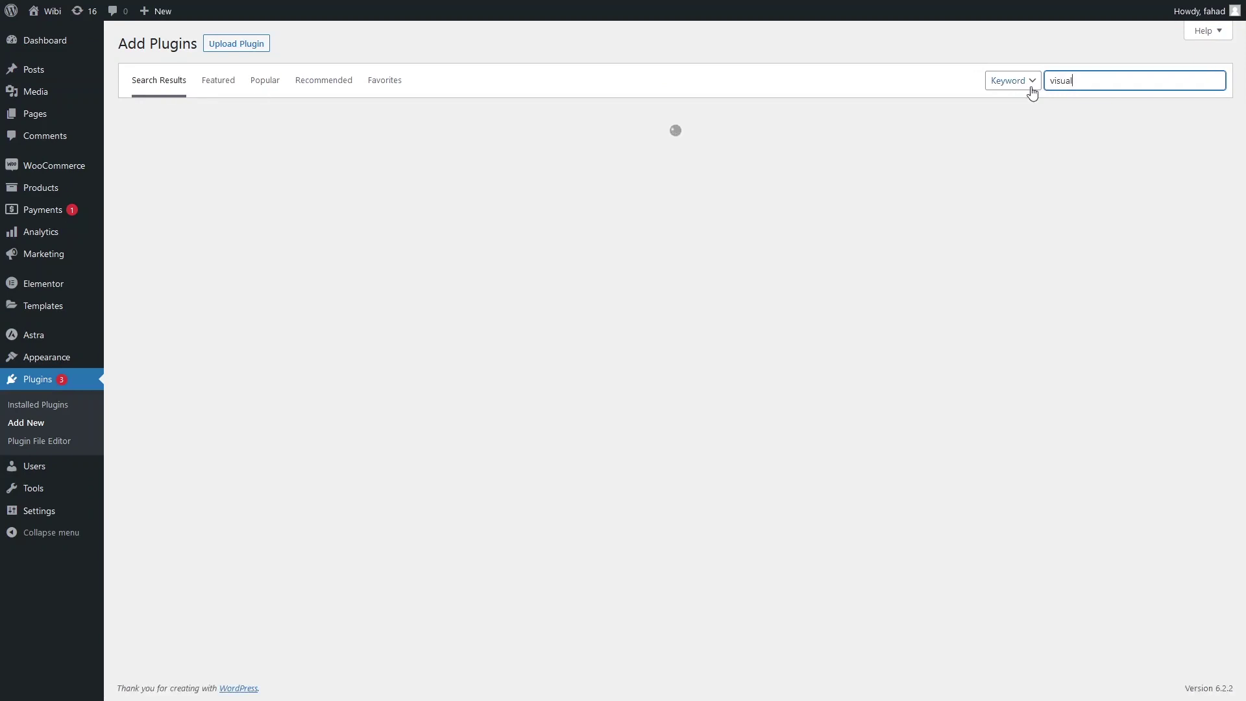
{"action": "type", "text": " footer"}
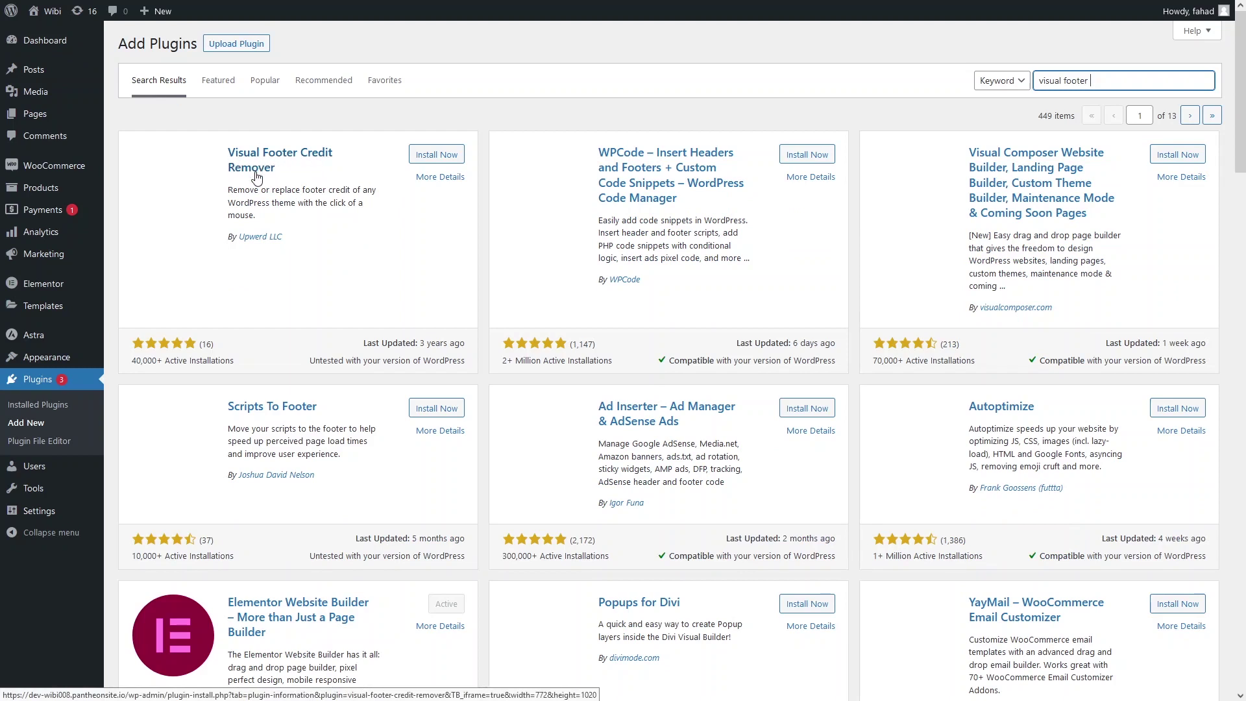
{"action": "left_click", "coordinate": [423, 159]}
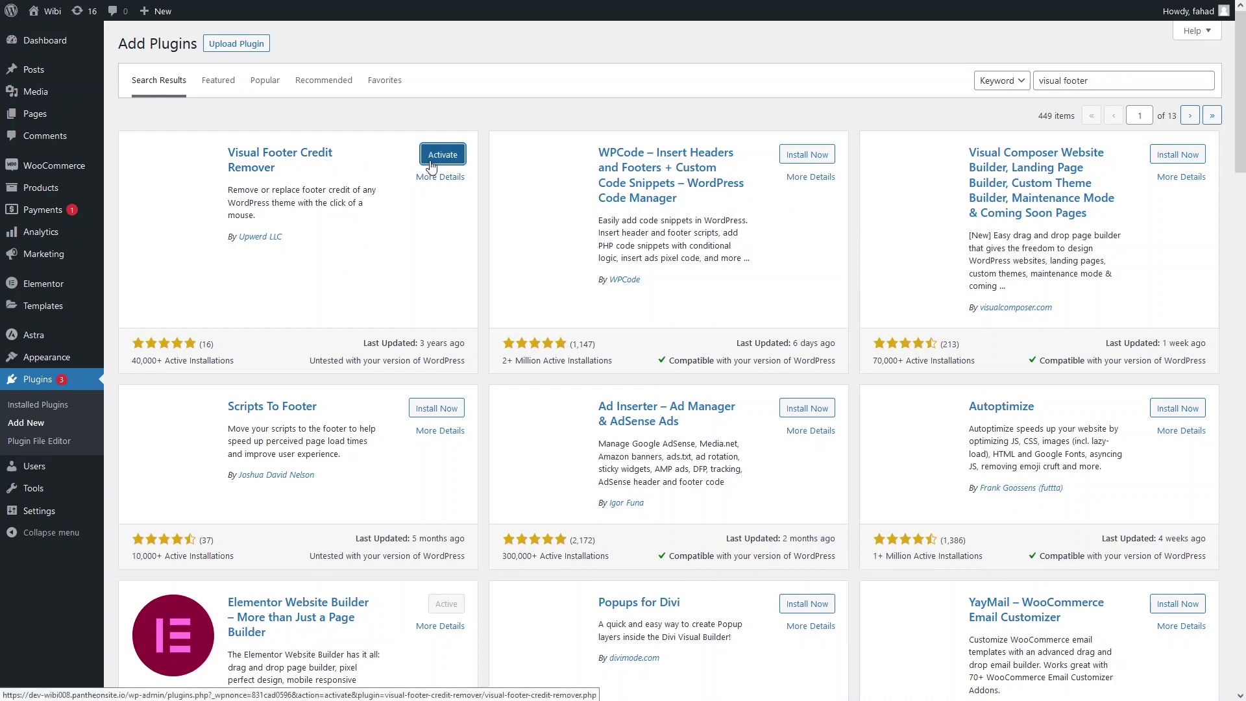
{"action": "left_click", "coordinate": [431, 159]}
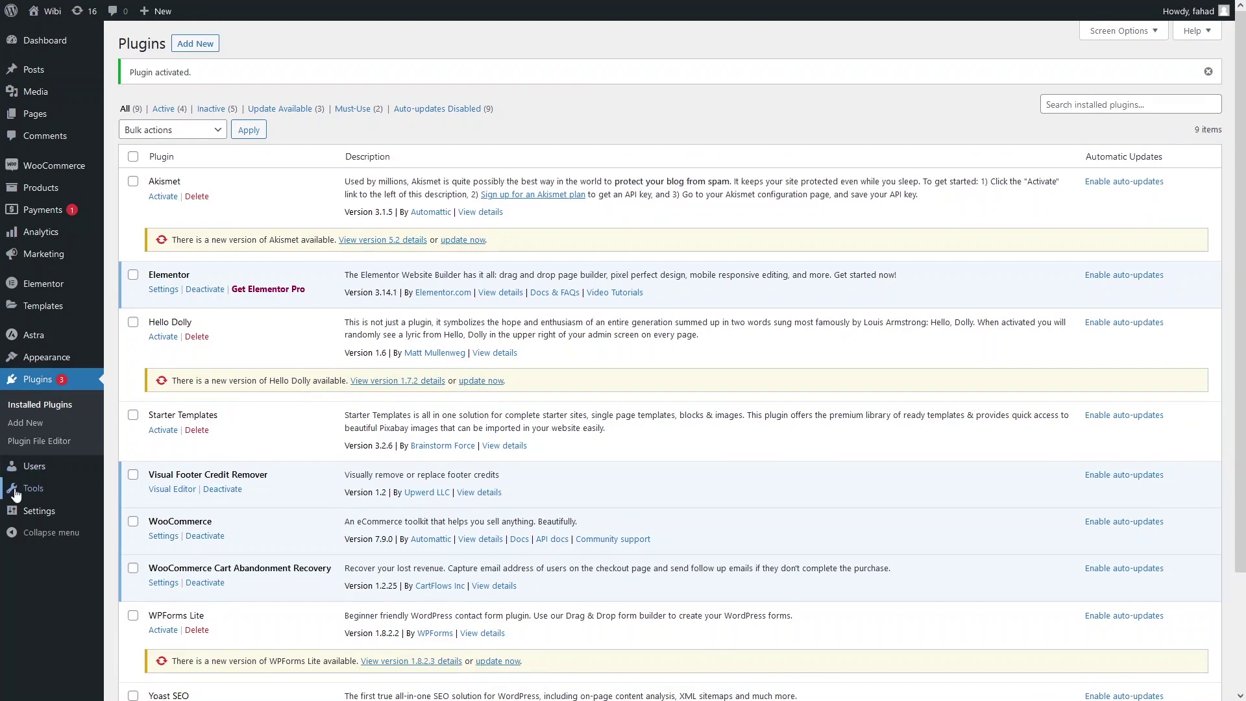
In Tools > Visual Footer Credit Remover, select the footer copyright element ([id='colophon']) to blank it.
{"action": "mouse_move", "coordinate": [18, 492]}
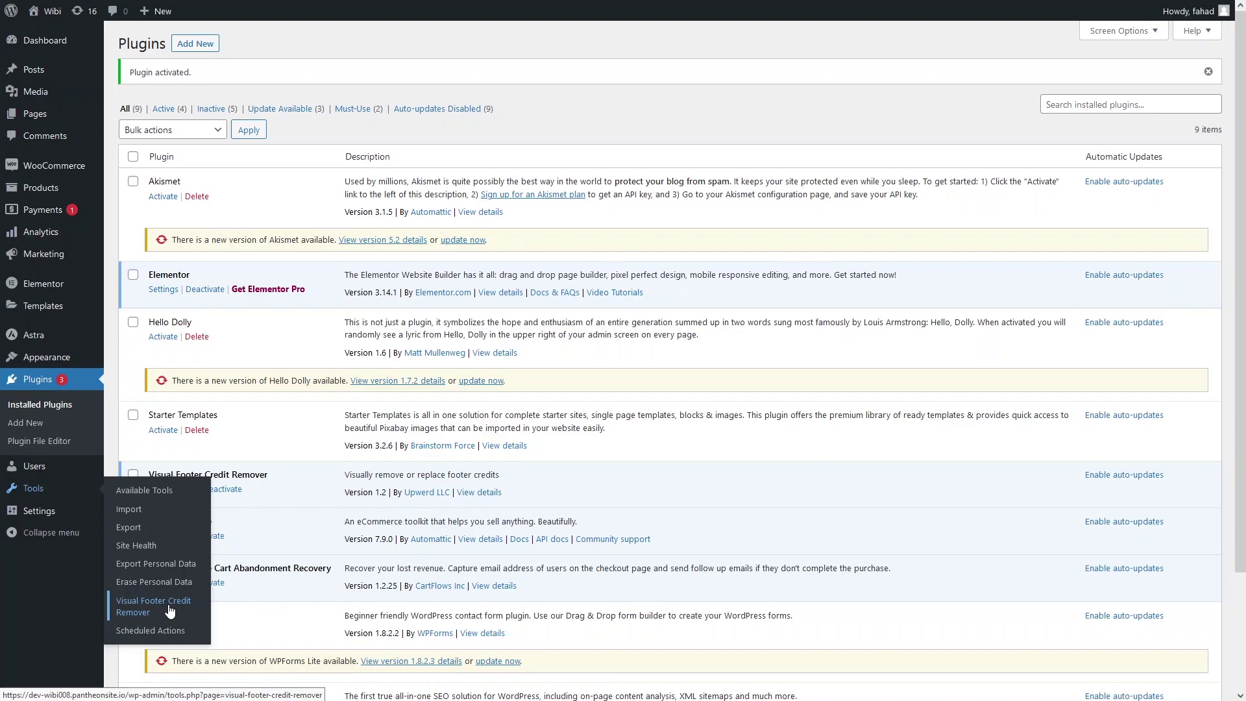
{"action": "left_click", "coordinate": [170, 609]}
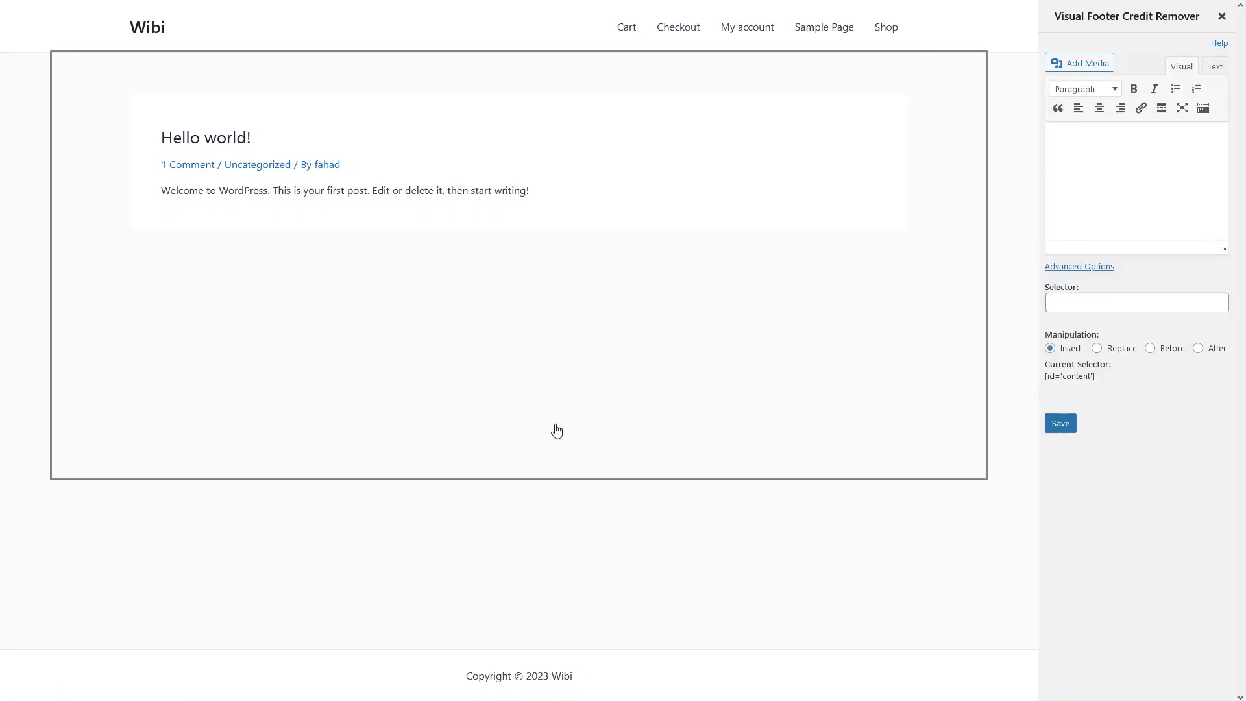
{"action": "left_click", "coordinate": [535, 679]}
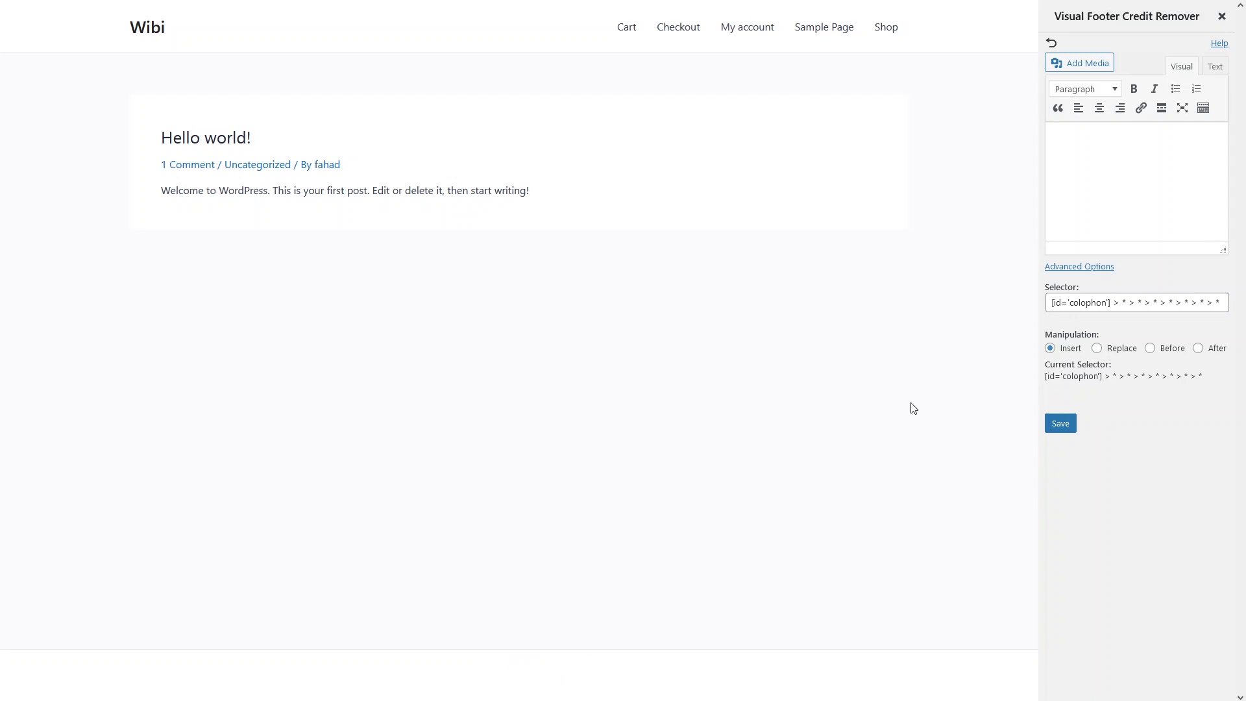
Enter 'Author | ' followed by the author's name as the footer credit and save it.
{"action": "left_click", "coordinate": [1070, 166]}
{"action": "type", "text": "Author | Fahad Ali"}
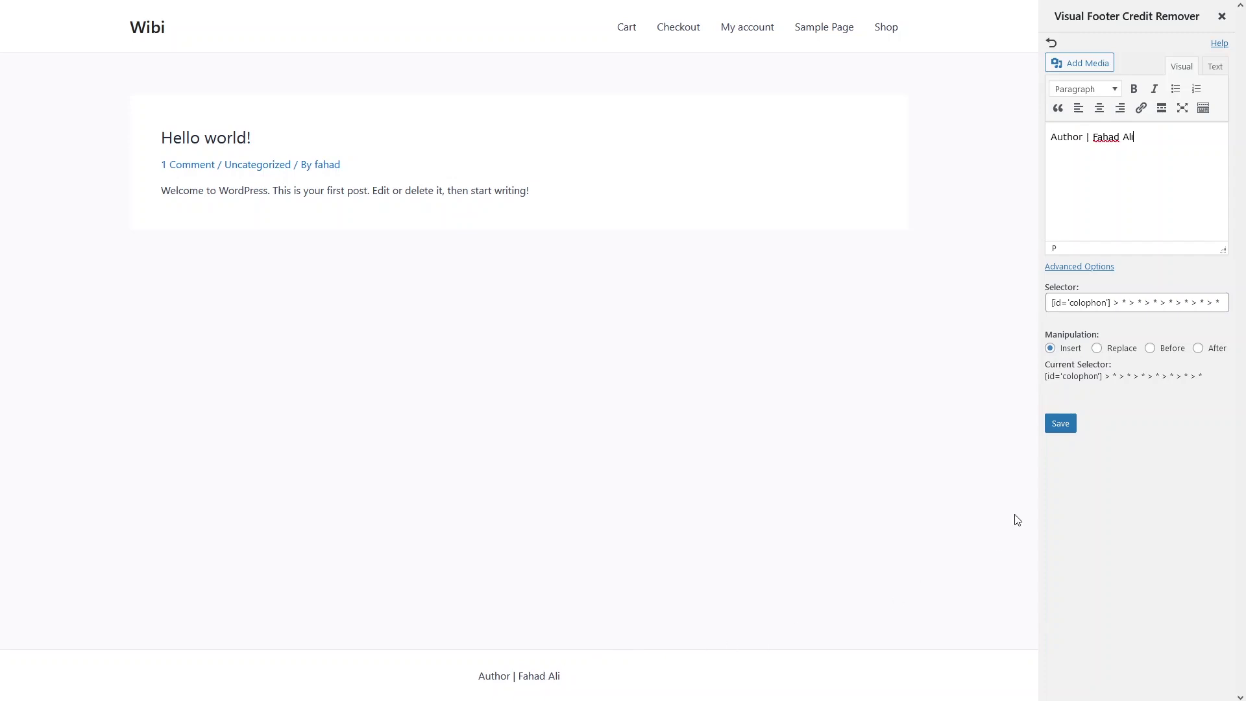
{"action": "left_click", "coordinate": [1062, 425]}
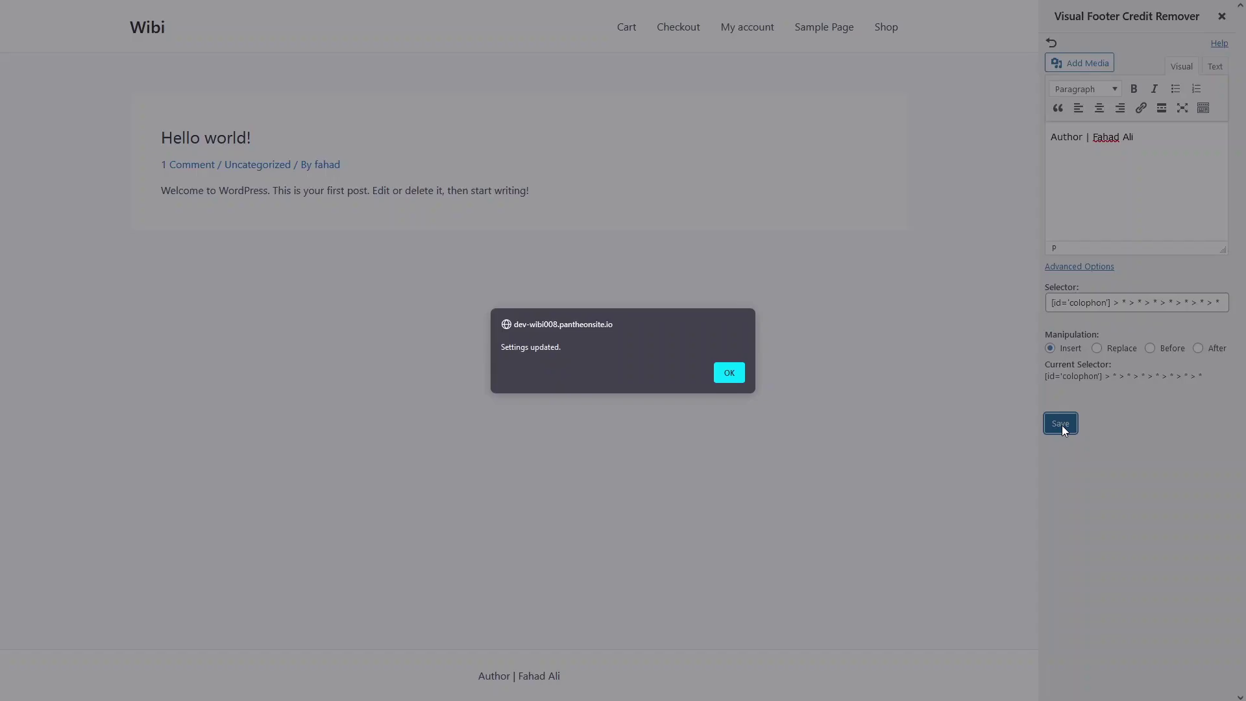
{"action": "left_click", "coordinate": [728, 371]}
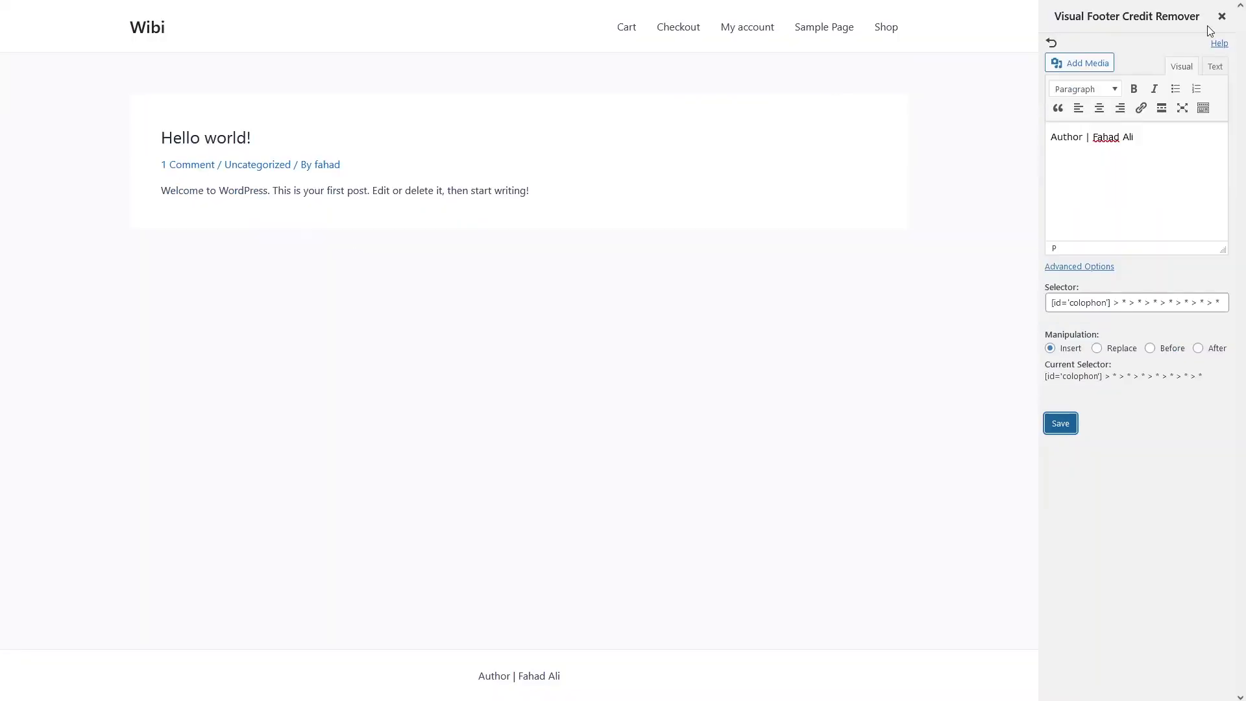
Close the editor, check the live footer shows the author credit, and return to Dashboard.
{"action": "left_click", "coordinate": [1223, 18]}
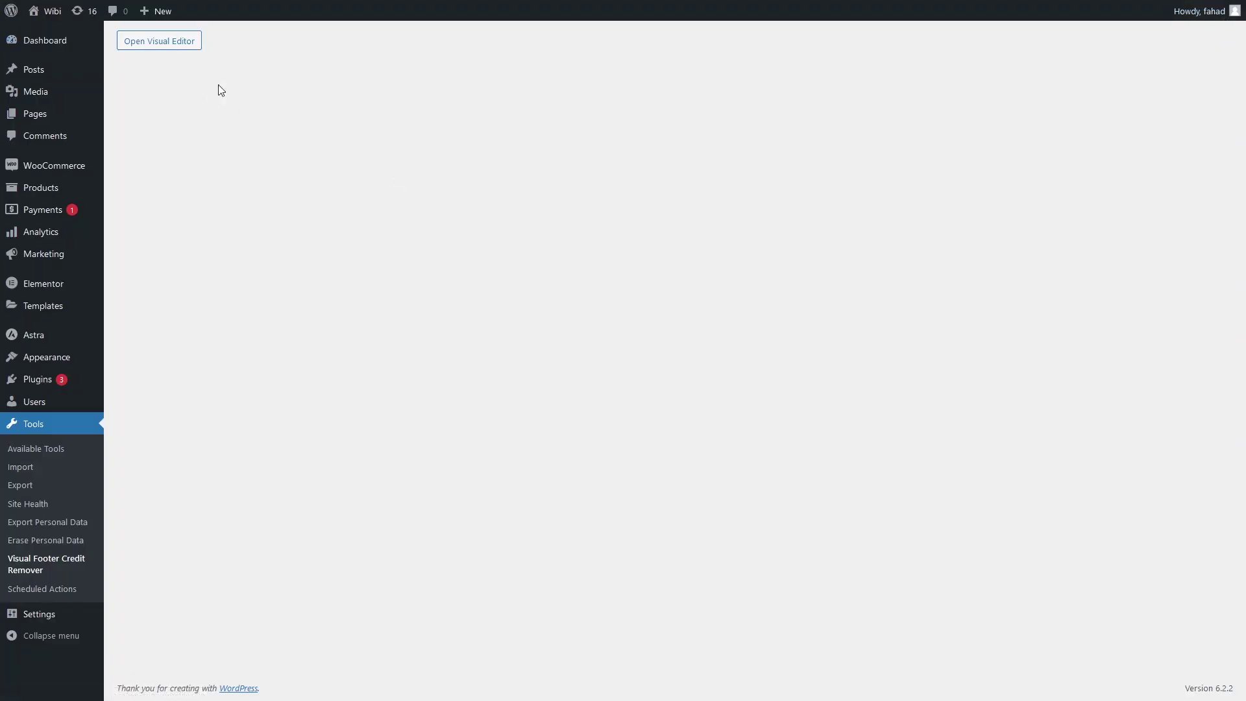
{"action": "mouse_move", "coordinate": [49, 14]}
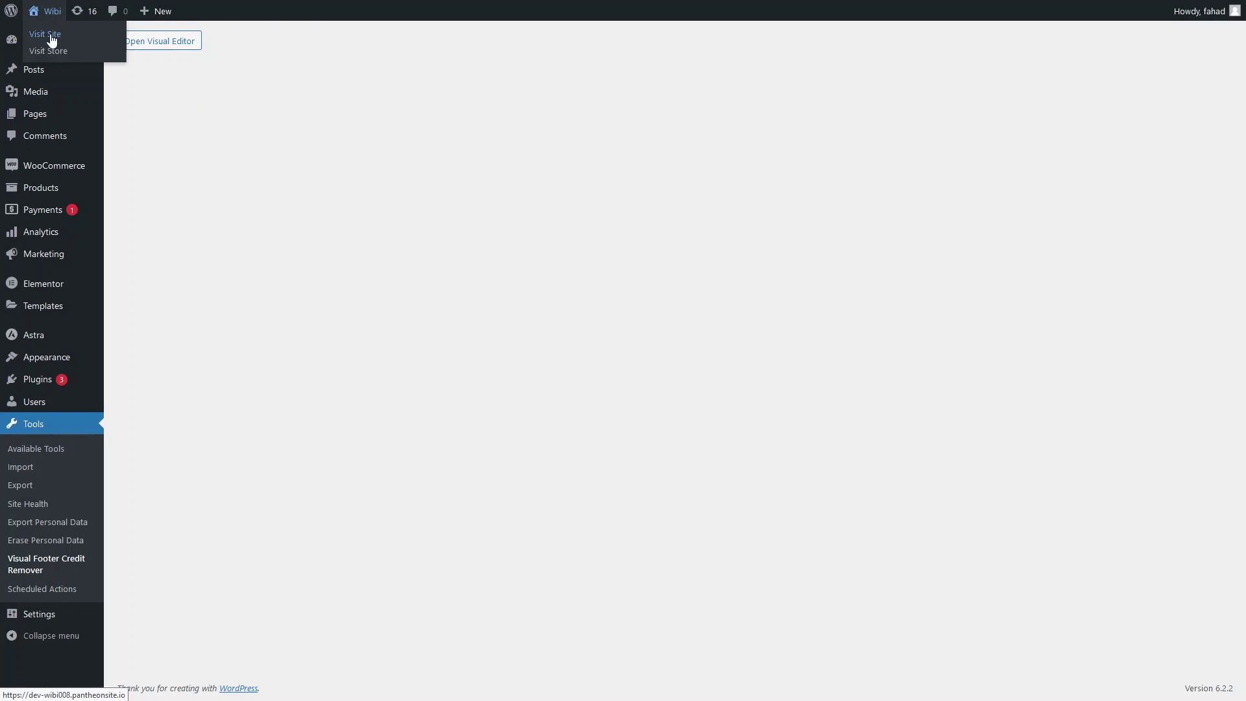
{"action": "left_click", "coordinate": [51, 40]}
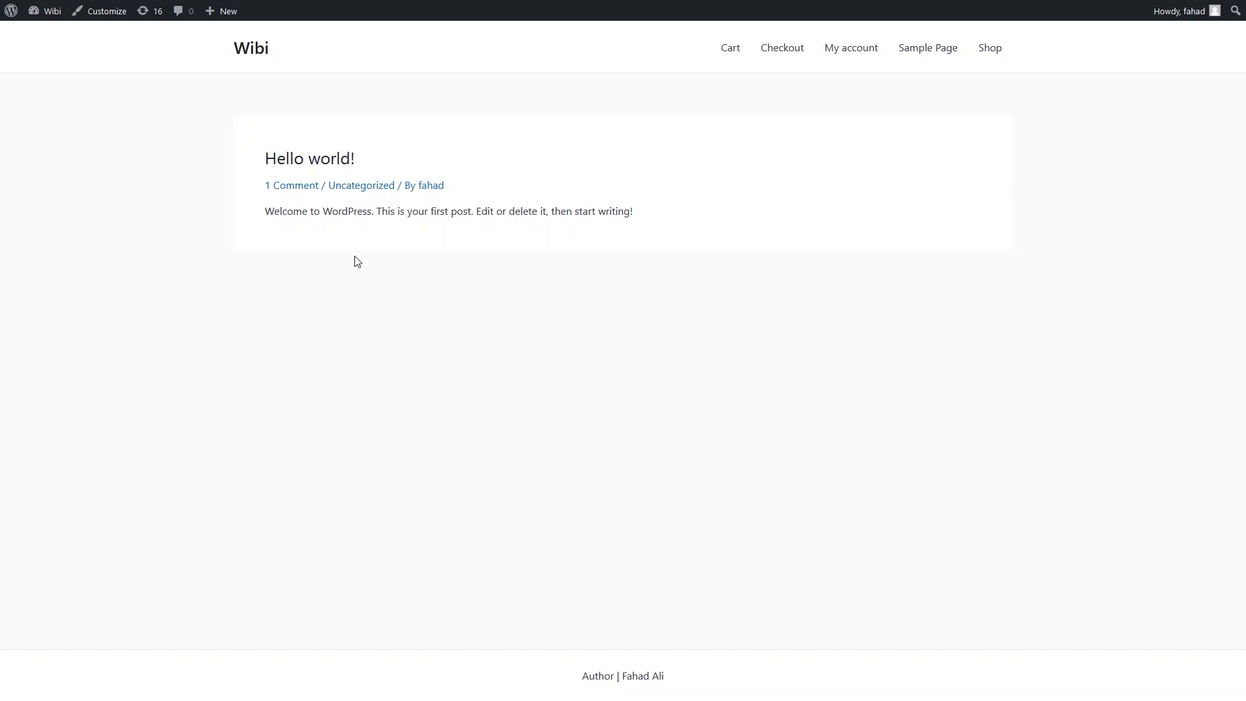
{"action": "mouse_move", "coordinate": [45, 11]}
{"action": "left_click", "coordinate": [52, 40]}
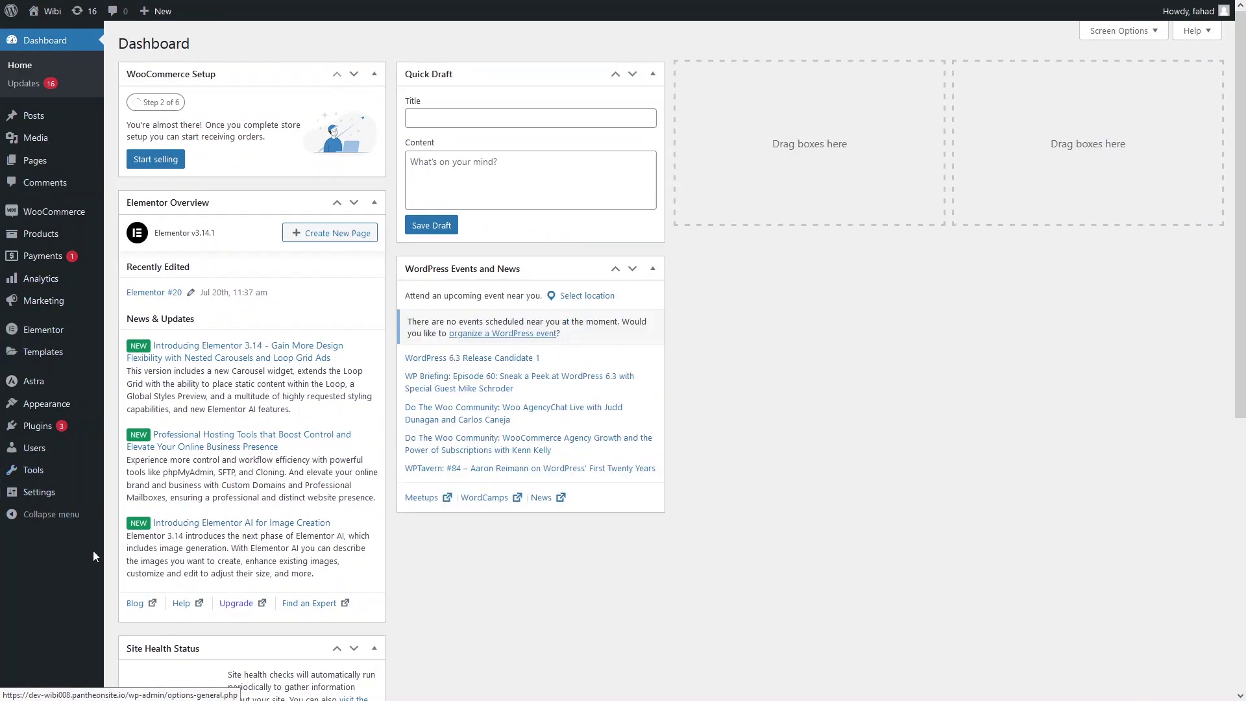
Open the Visual Footer Credit Remover's visual editor from Tools.
{"action": "mouse_move", "coordinate": [65, 470]}
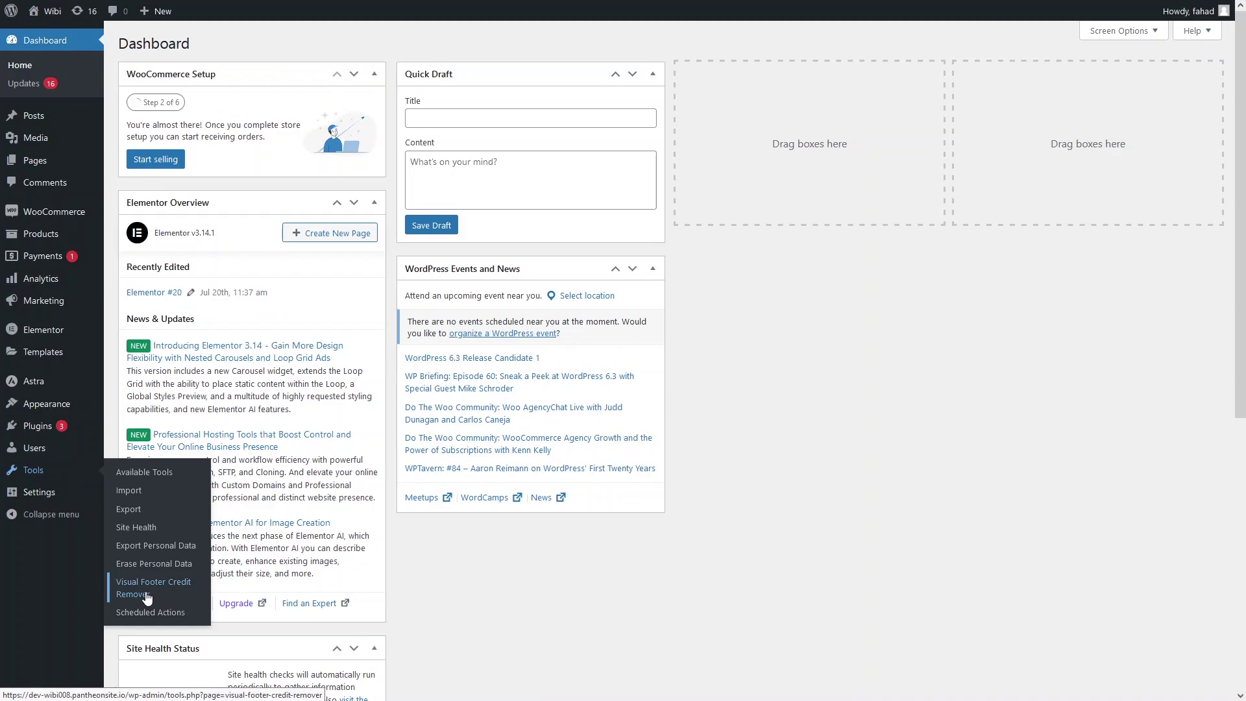
{"action": "left_click", "coordinate": [147, 596]}
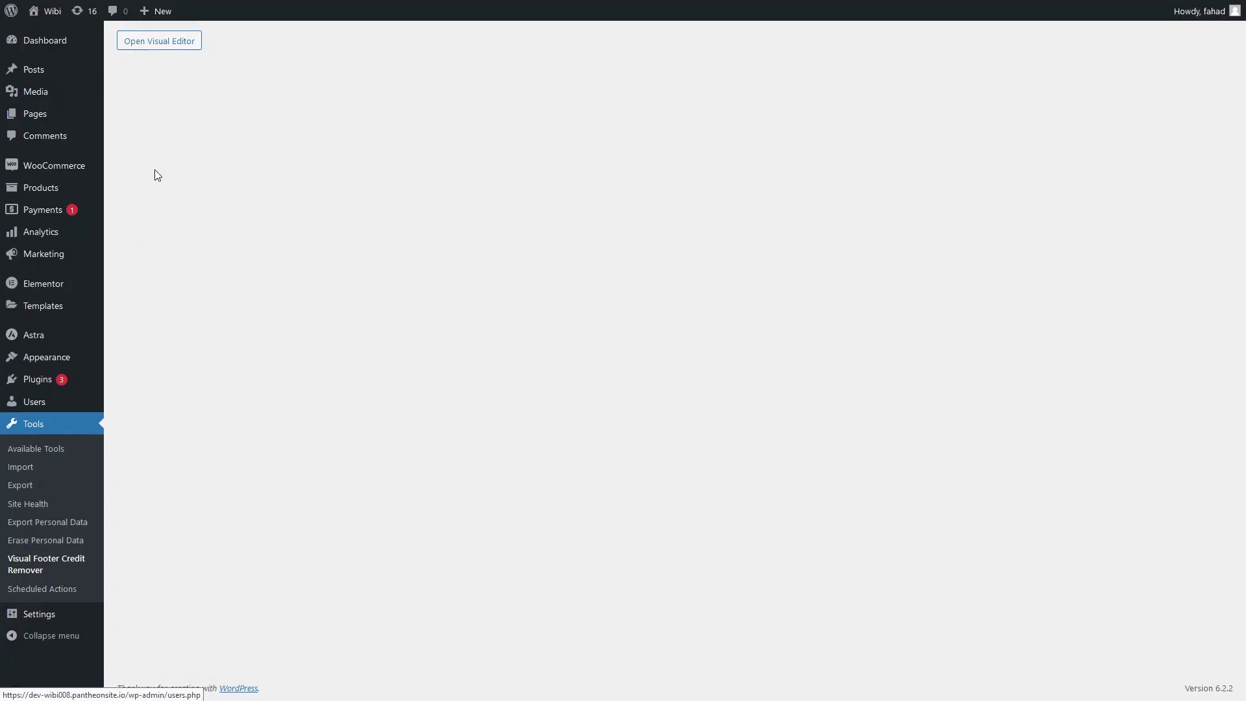
{"action": "left_click", "coordinate": [154, 48]}
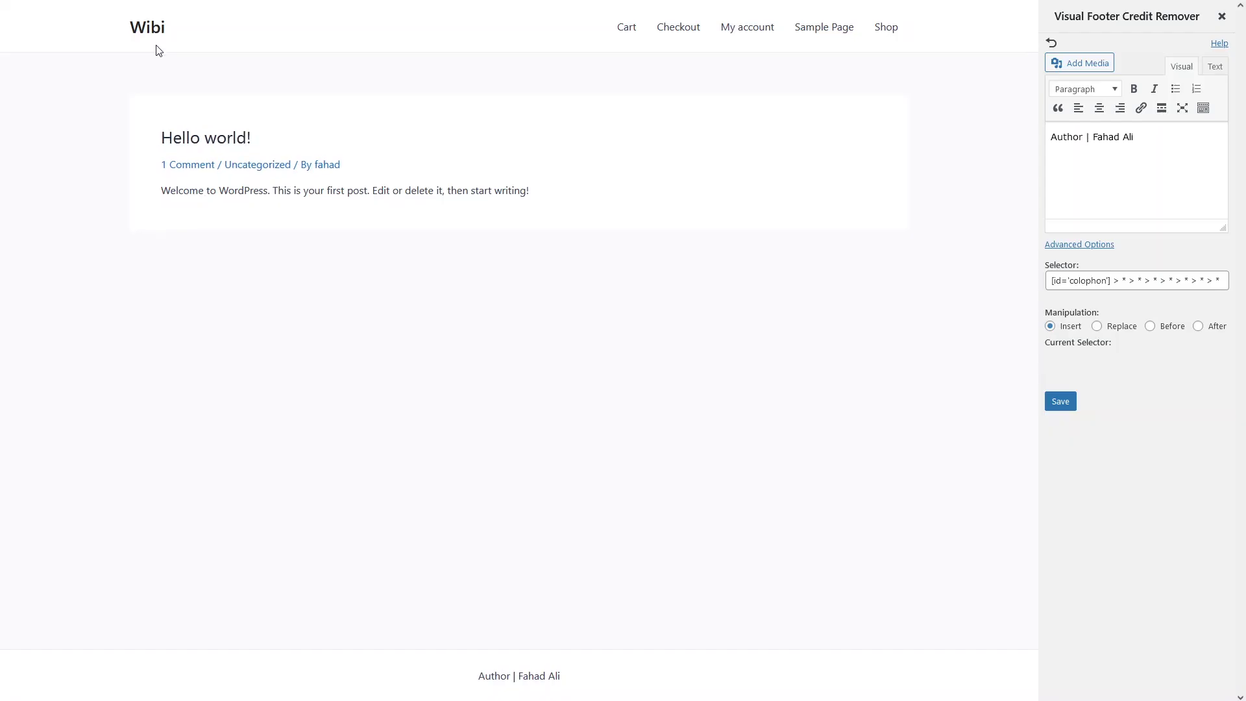
Clear the author credit text, save it, and reload the live site to check the footer.
{"action": "key", "text": "ctrl+a"}
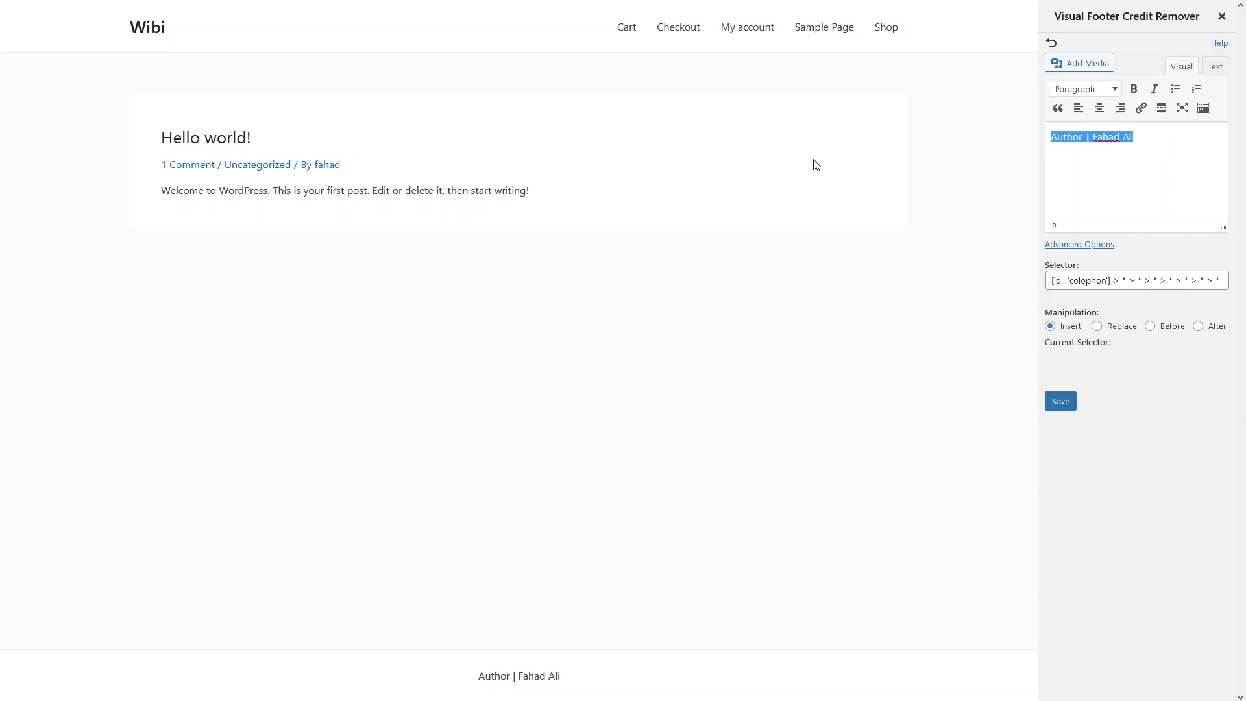
{"action": "key", "text": "BackSpace"}
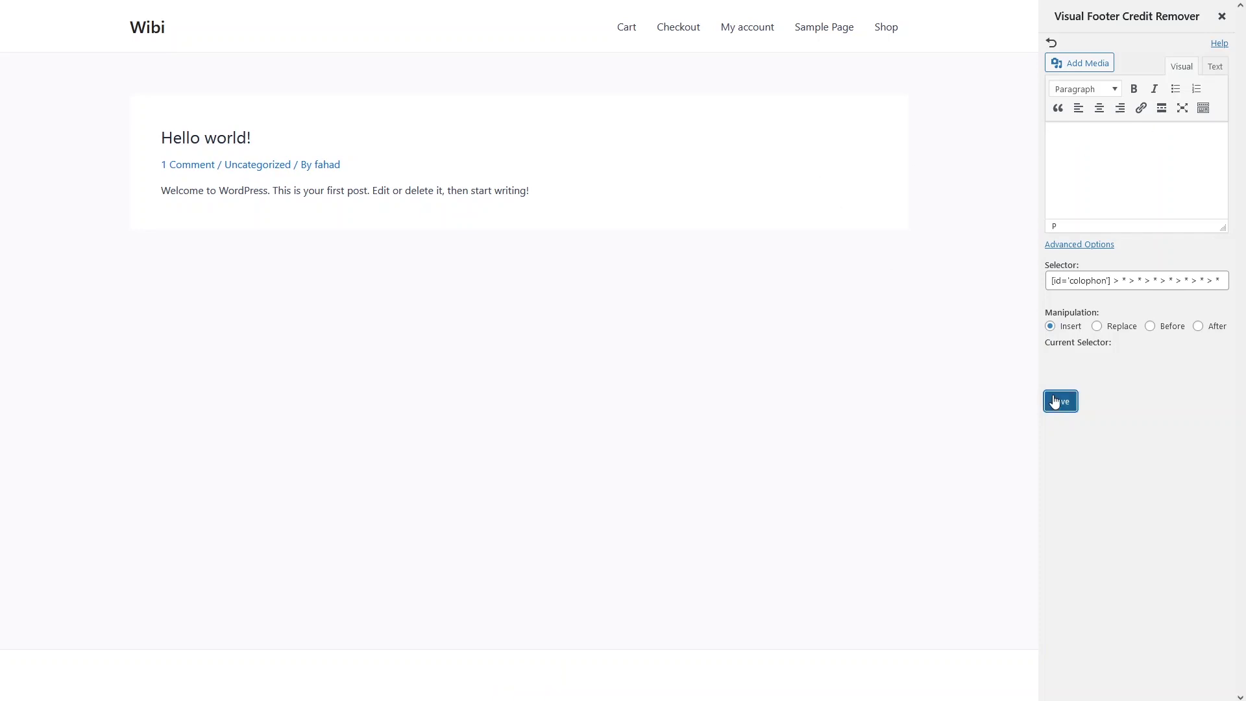
{"action": "left_click", "coordinate": [1055, 401]}
{"action": "left_click", "coordinate": [730, 375]}
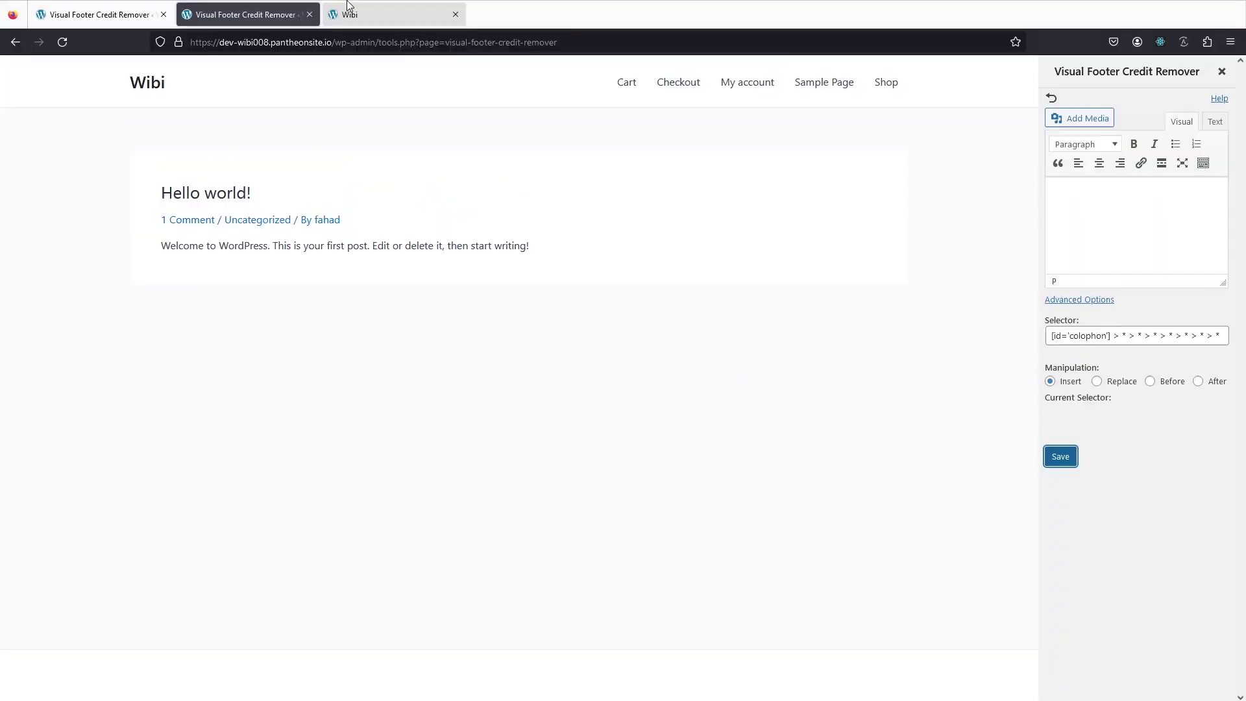
{"action": "left_click", "coordinate": [348, 12]}
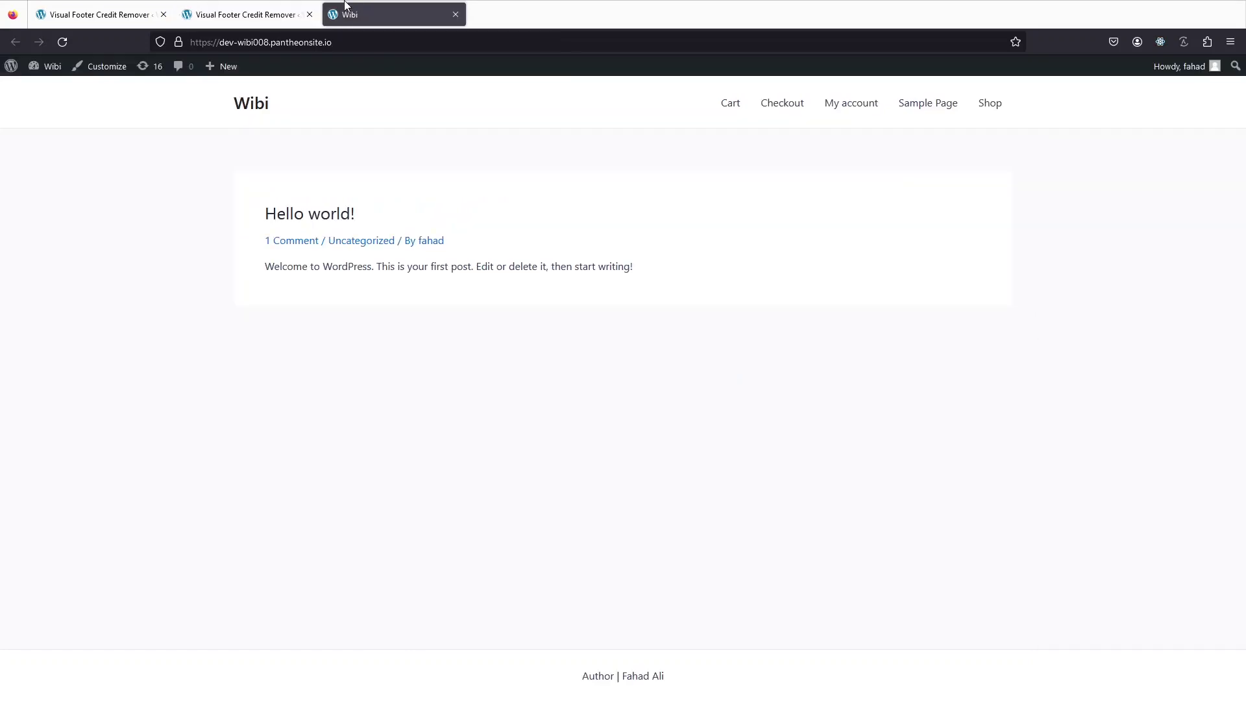
{"action": "left_click", "coordinate": [72, 42]}
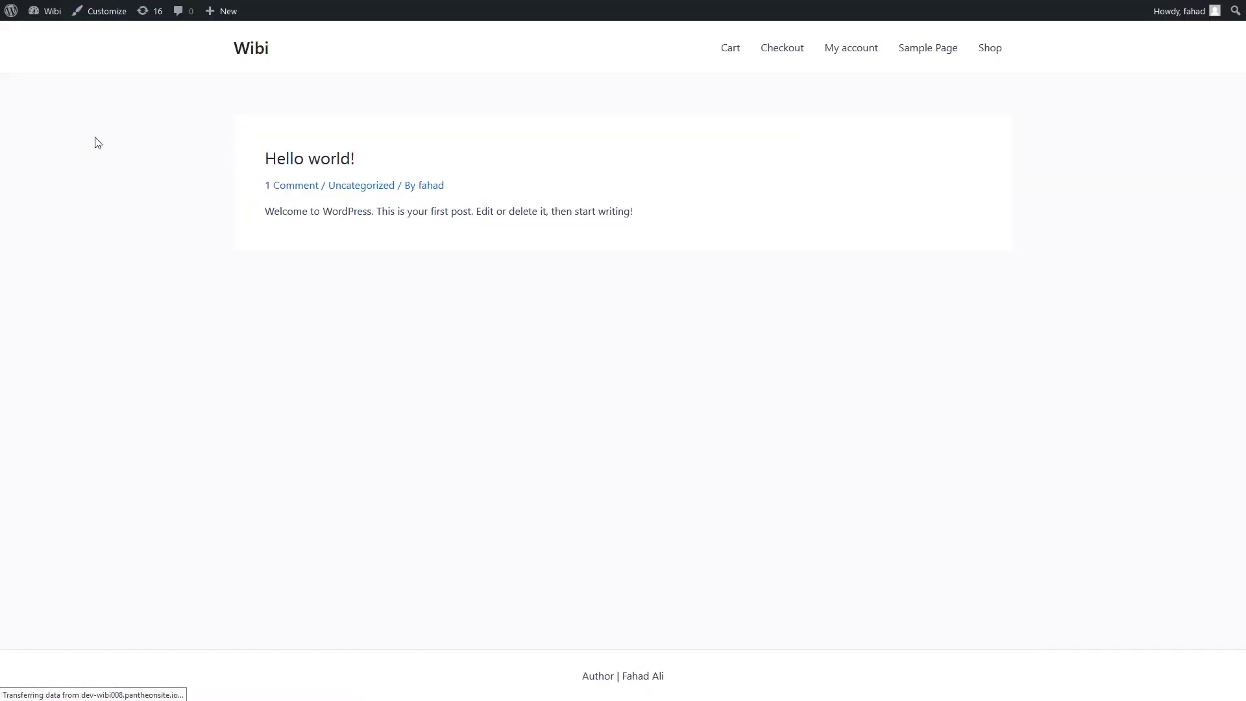